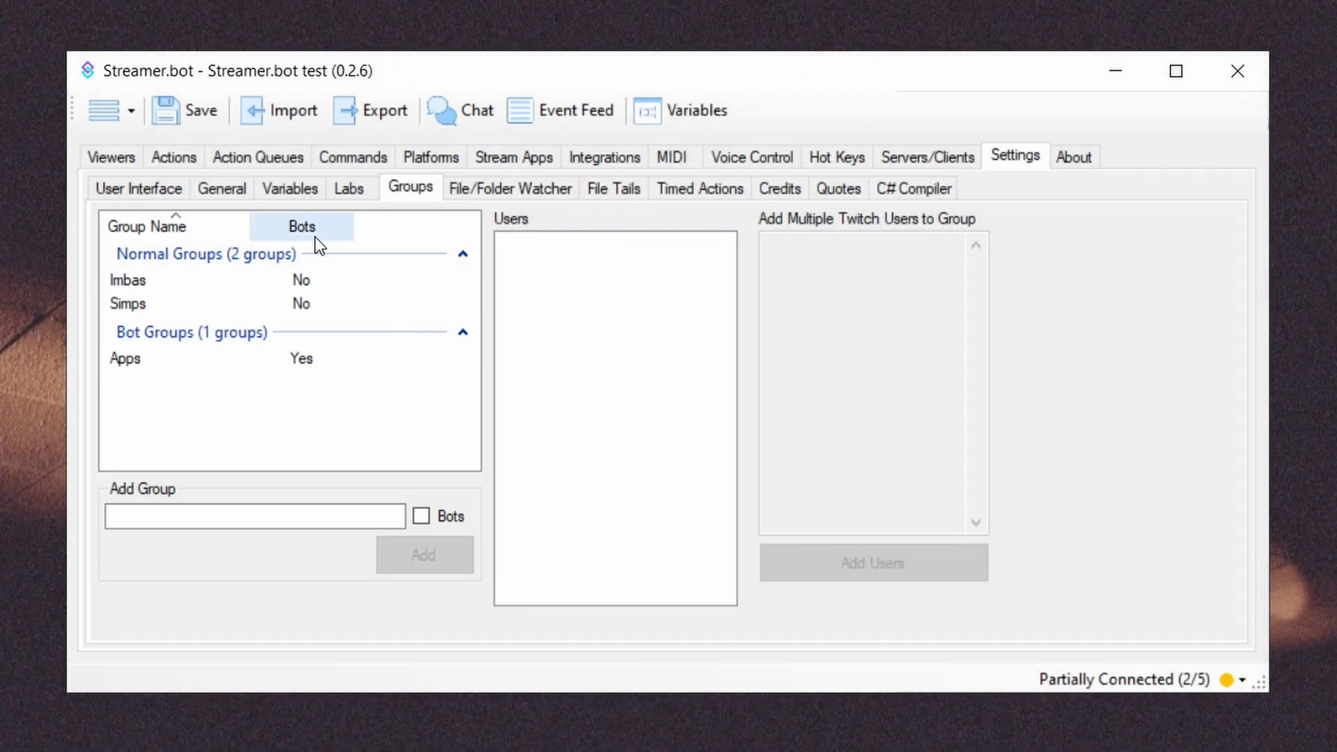
Step: Widen the Group Name column slightly, then auto-fit the Bots column in the group list and widen it again
mouse_move(249, 226)
left_mouse_down()
mouse_move(208, 227)
mouse_move(252, 226)
left_mouse_up()
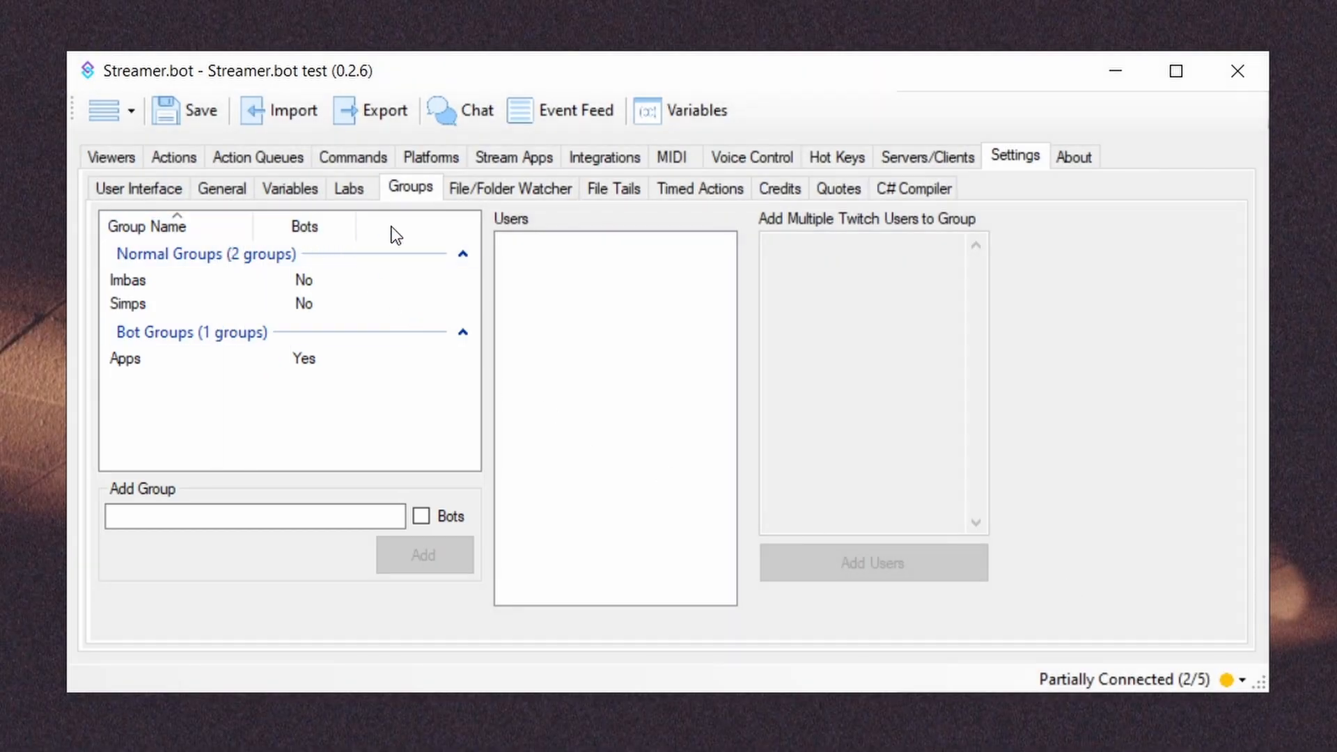
left_click_drag(354, 223, 387, 232)
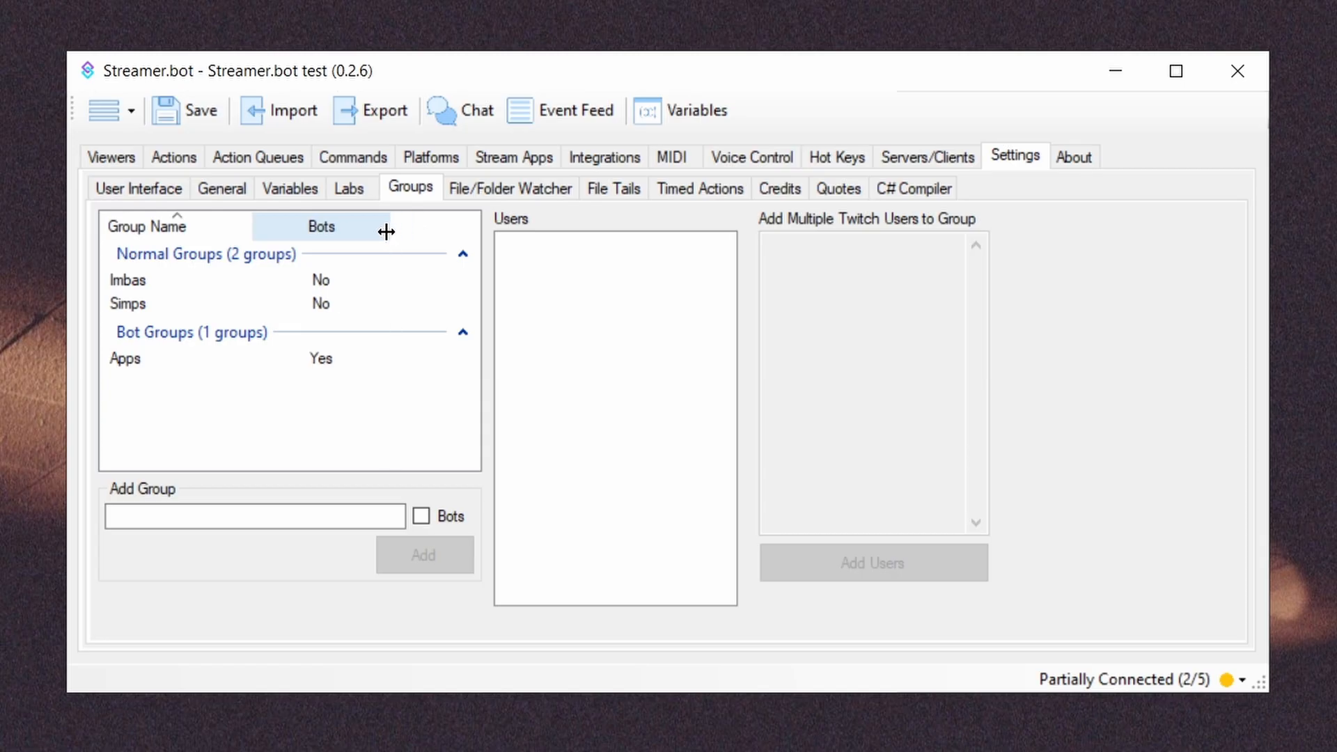
double_click(387, 232)
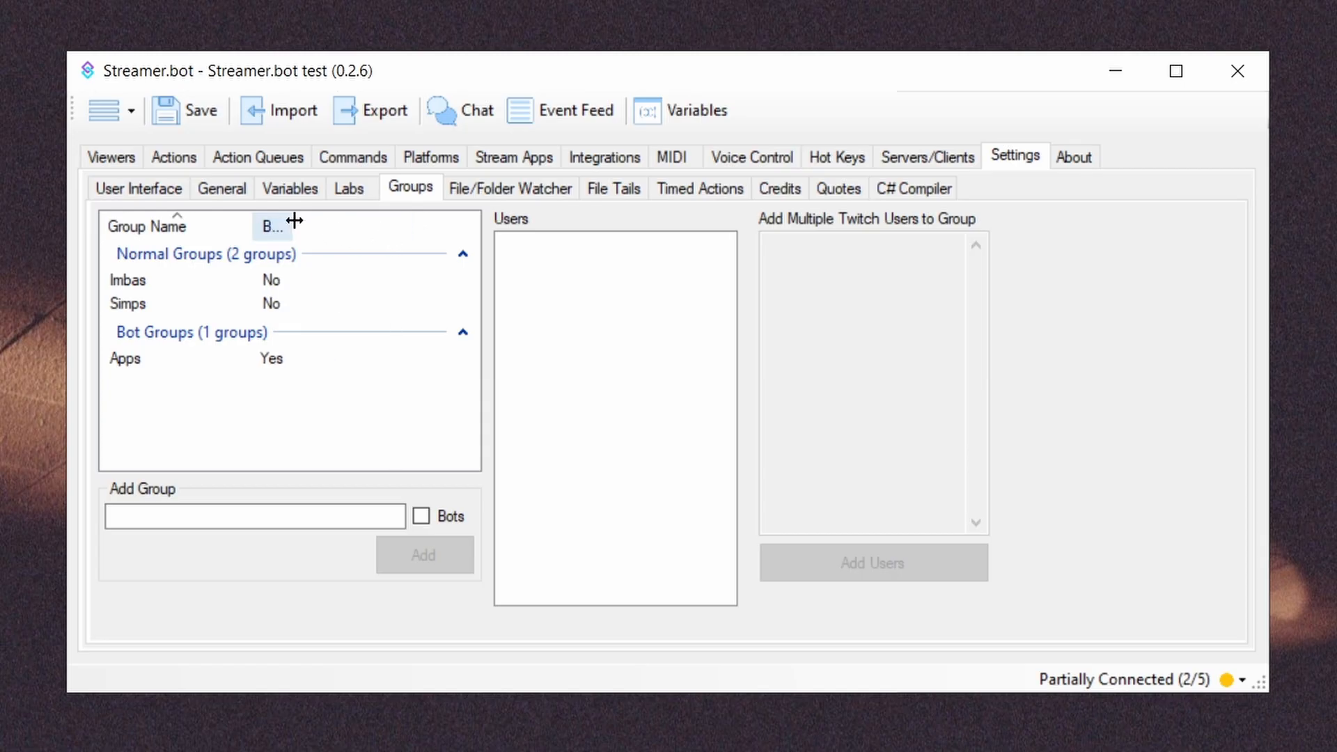
left_click_drag(289, 225, 366, 225)
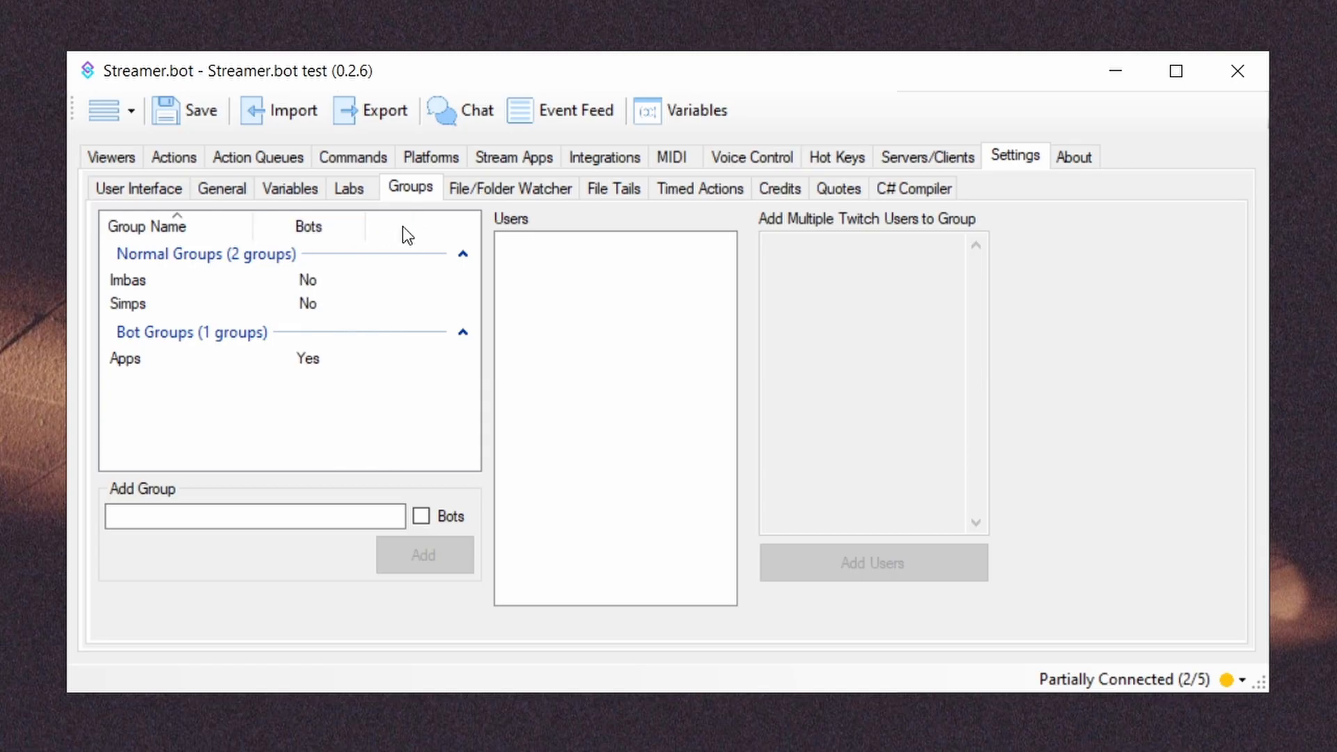
Step: Sort the group list by Group Name in both directions, then by Bots, finishing in ascending order
left_click(226, 230)
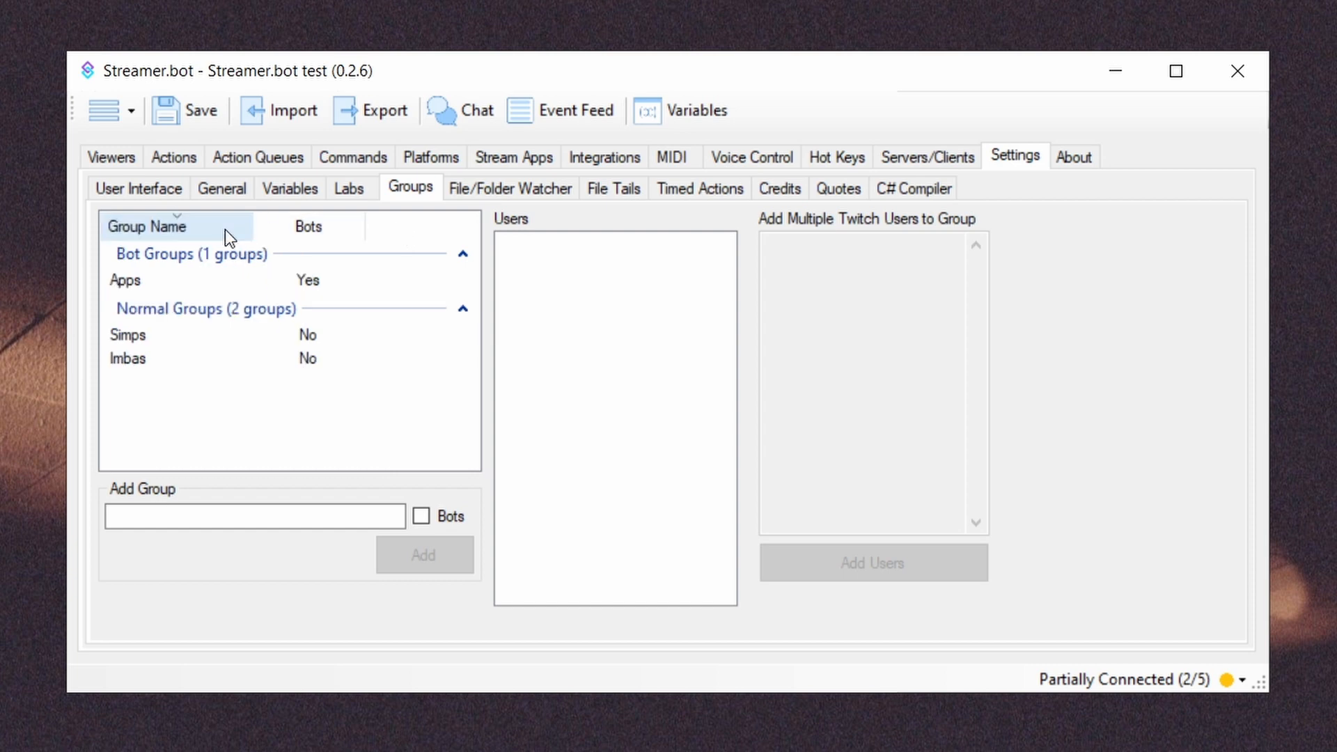
left_click(216, 226)
left_click(342, 227)
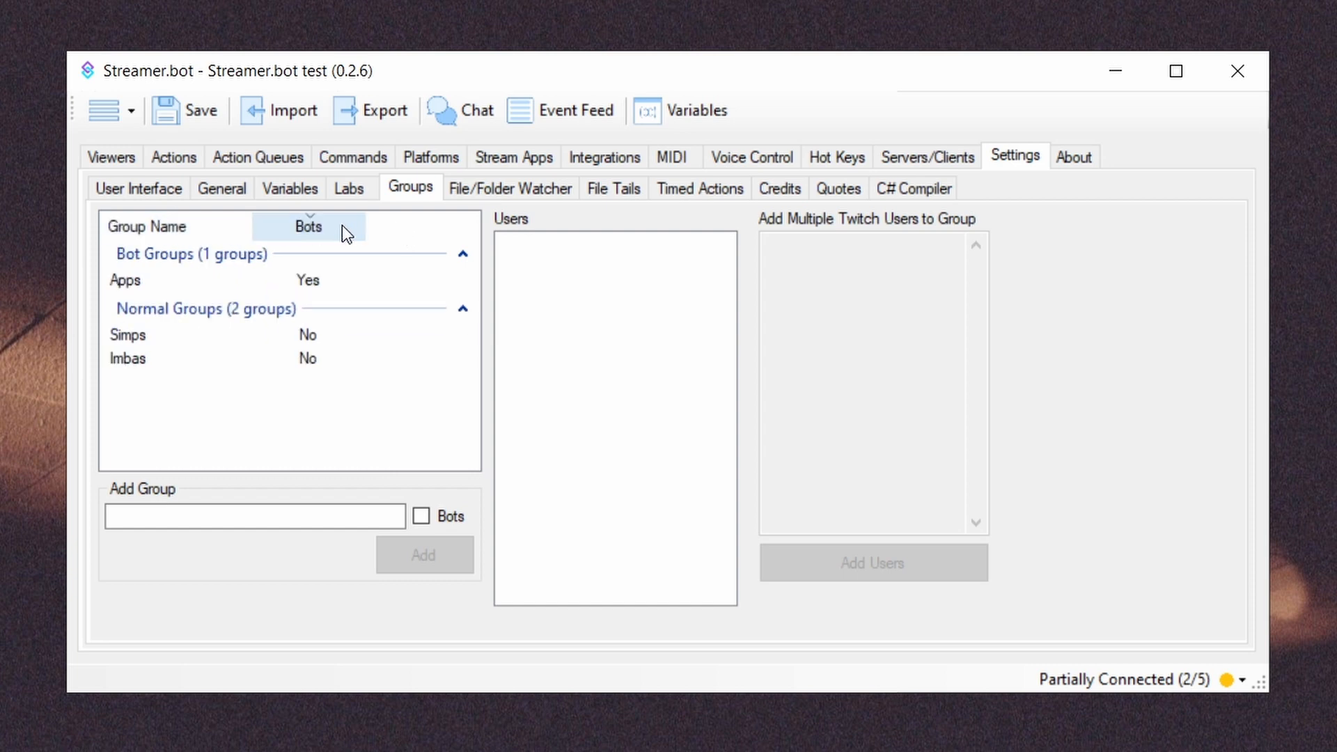
left_click(348, 227)
Step: Hide the Bots column in the group list and show it again
right_click(398, 228)
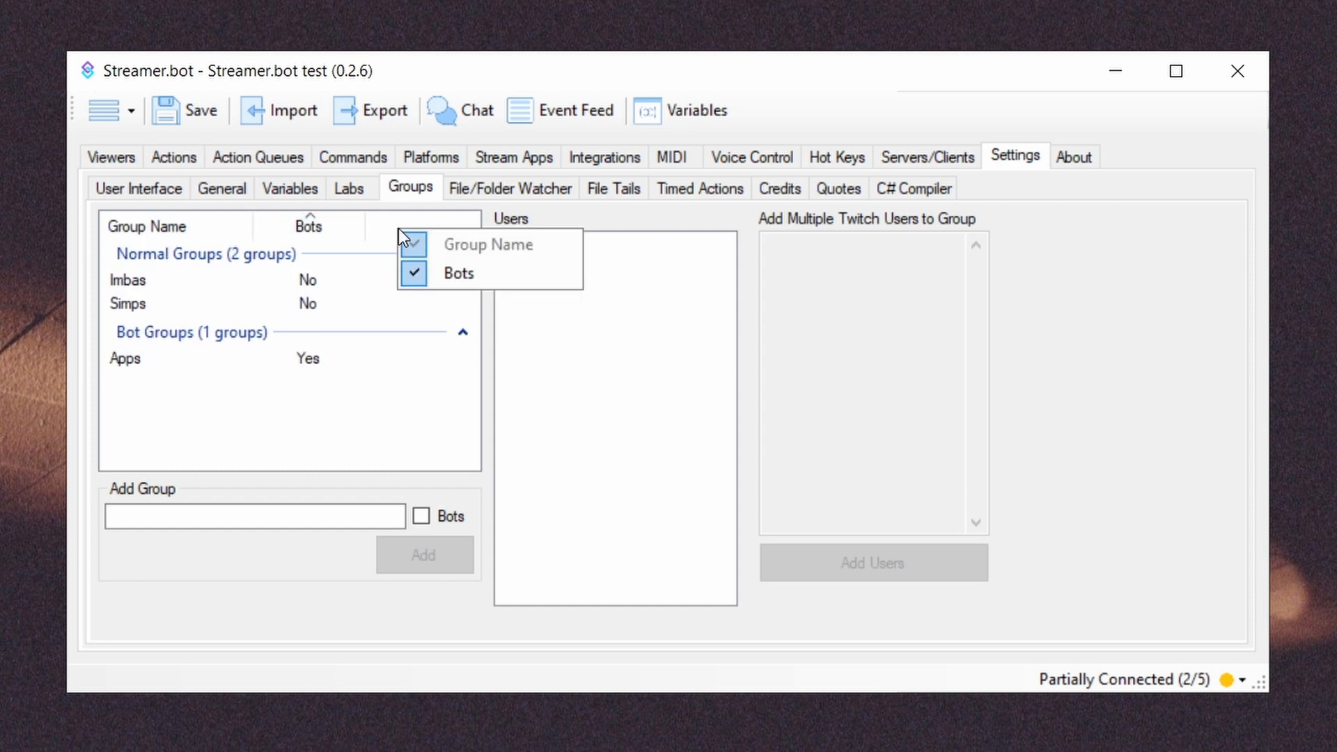
left_click(421, 273)
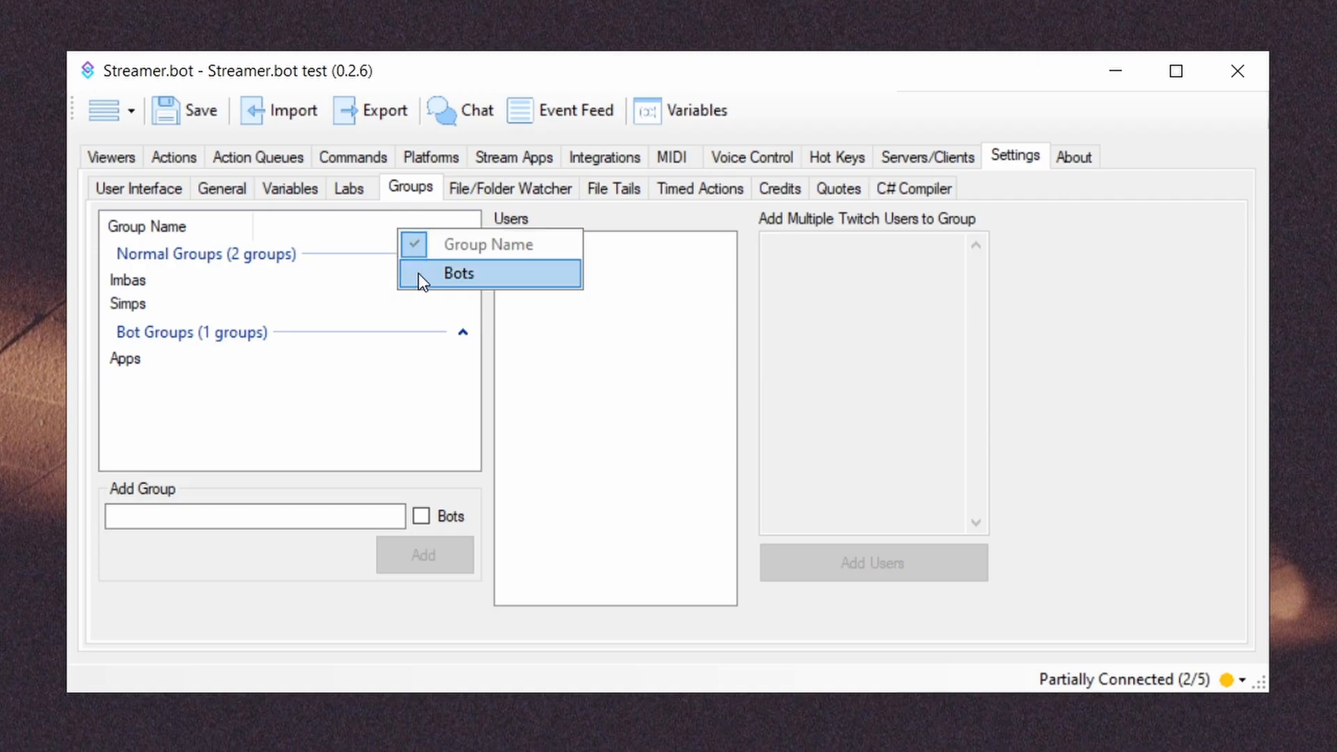
left_click(418, 275)
left_click(383, 232)
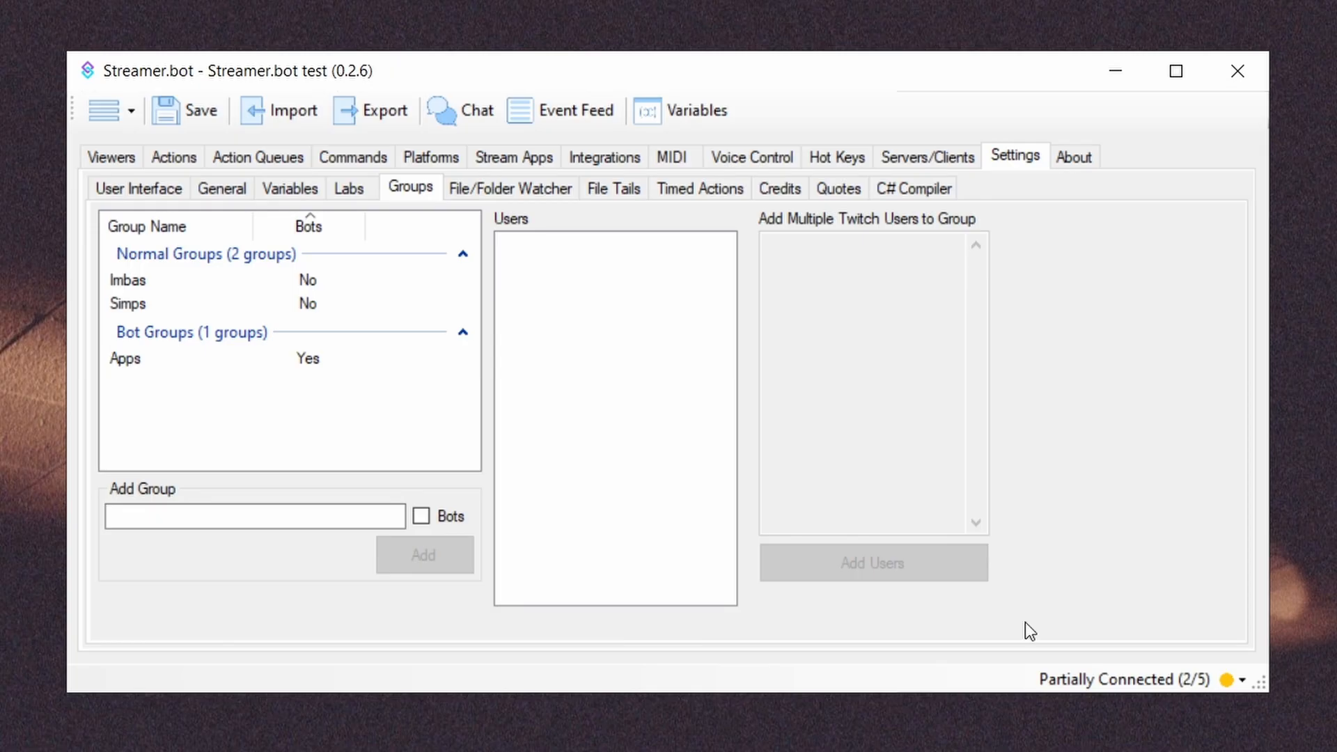
Step: Delete the Apps group and add a new group named Apps with the Bots option enabled
right_click(274, 358)
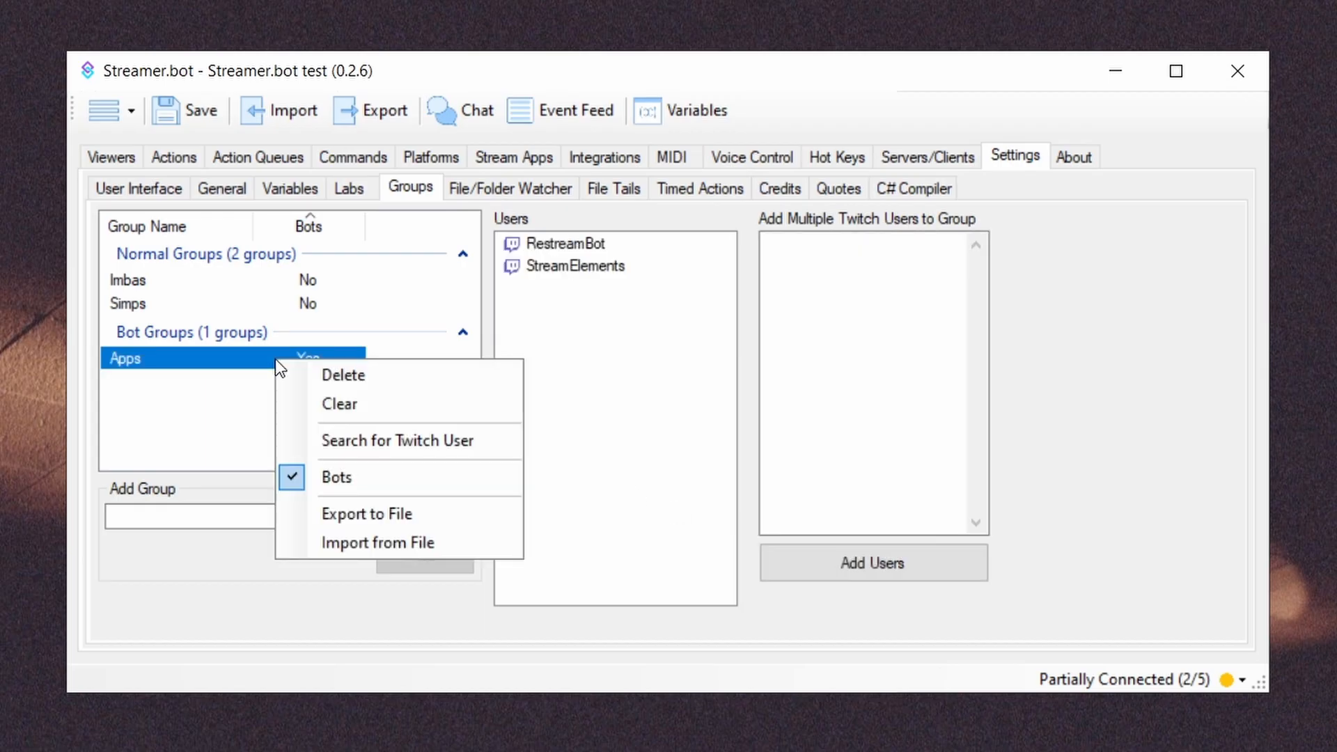
left_click(290, 373)
left_click(237, 515)
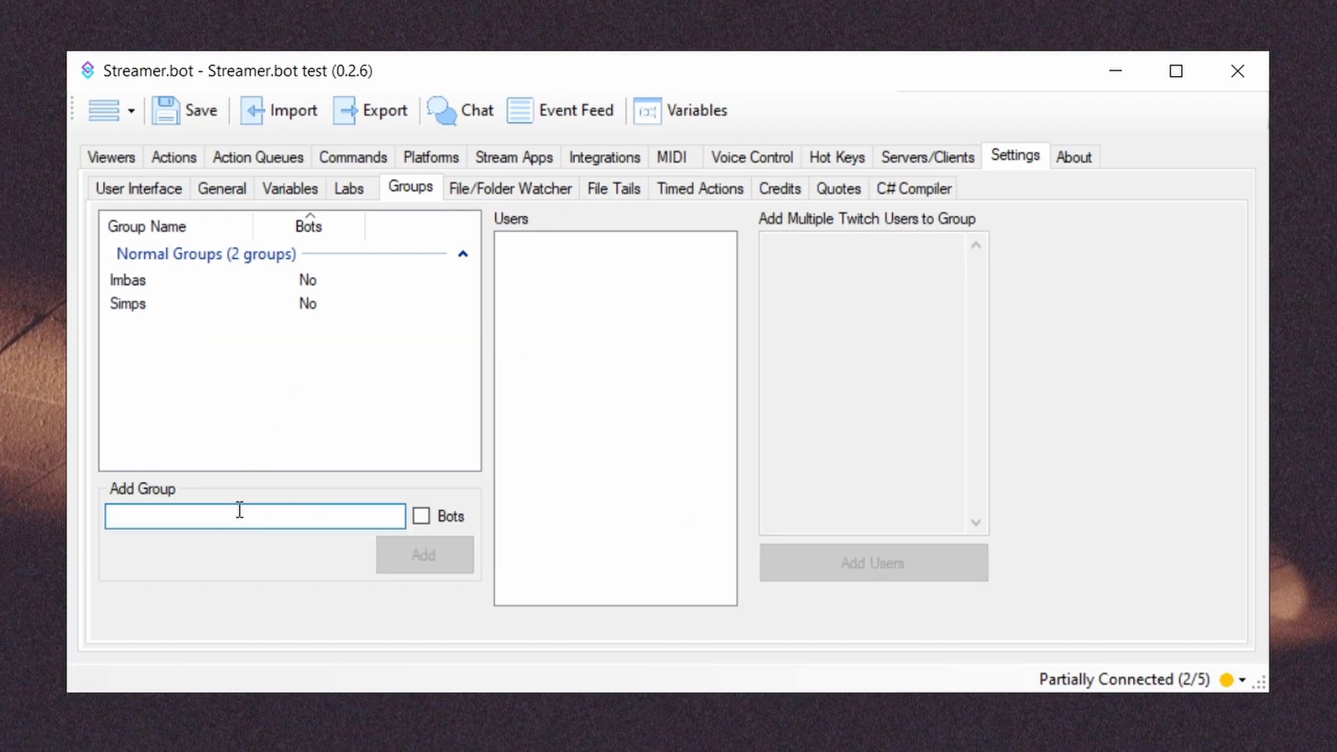
type("Apps")
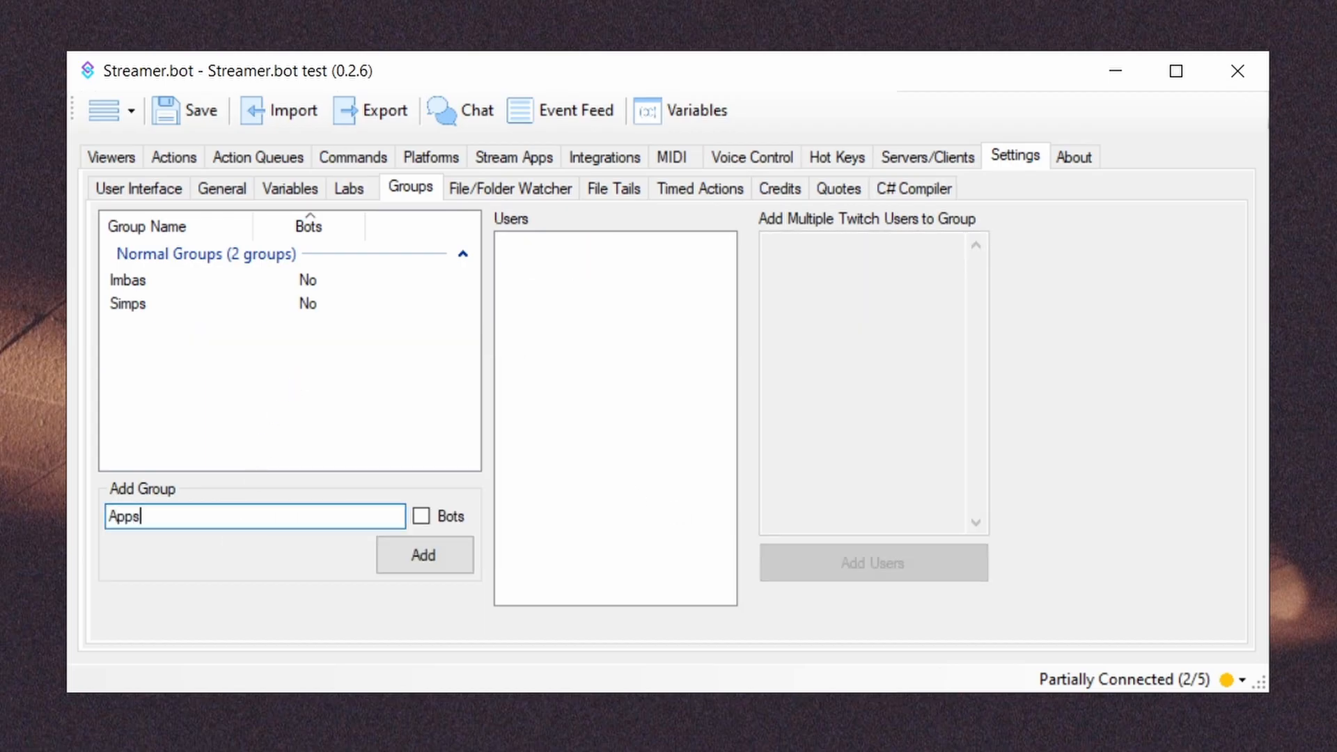
left_click(421, 515)
left_click(428, 551)
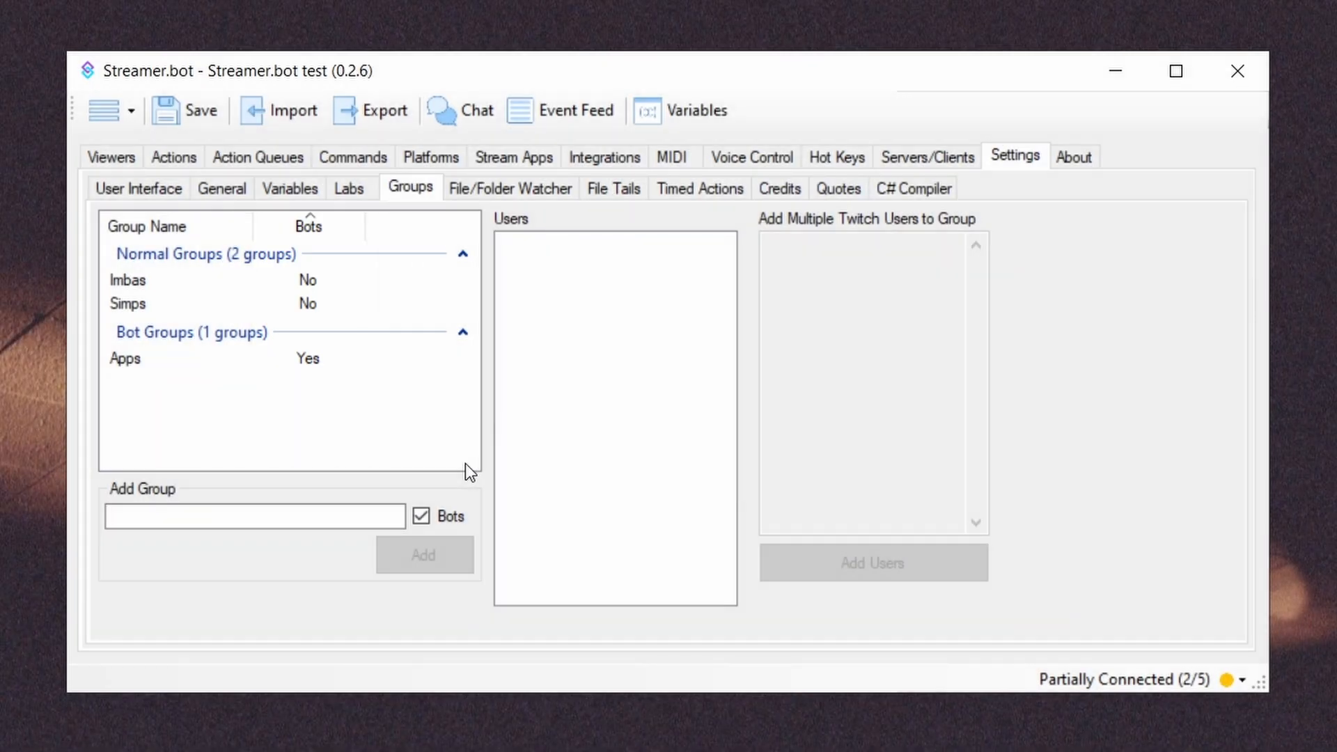
Step: Collapse the Bot Groups section of the group list and expand it again
double_click(390, 334)
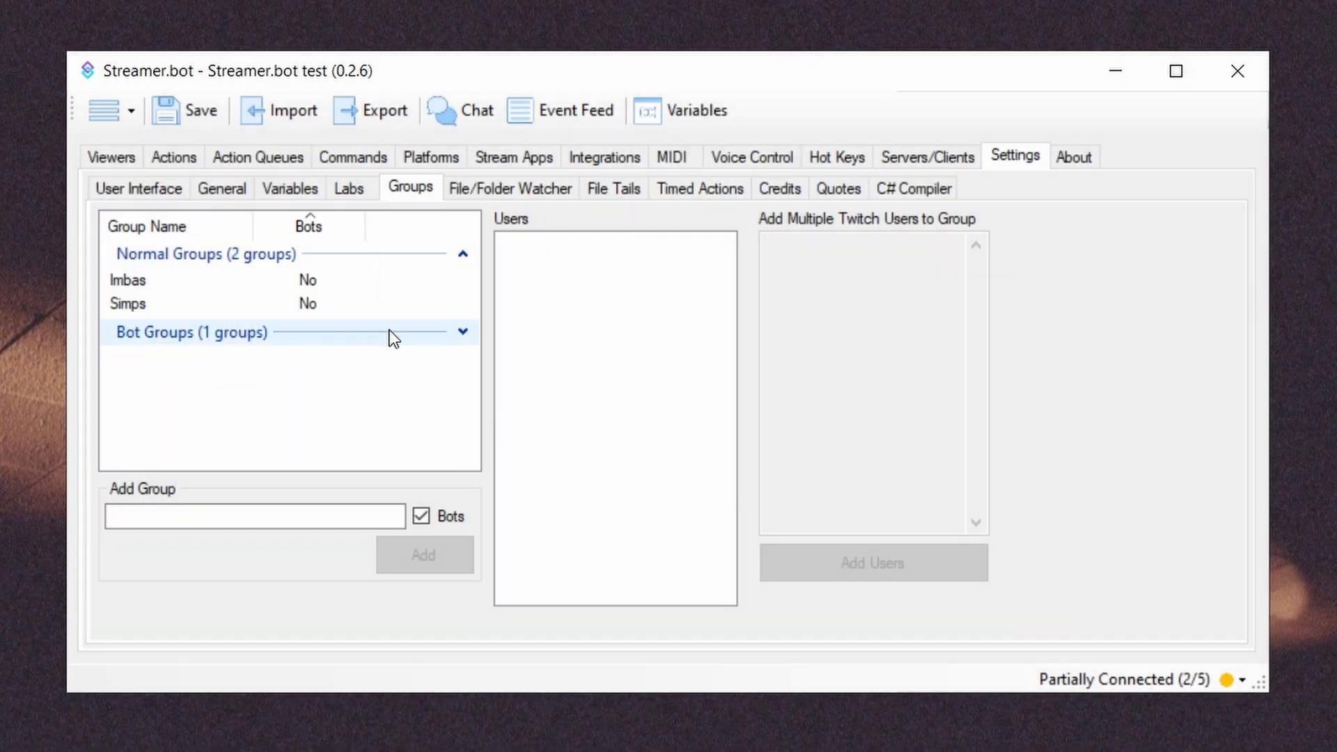
double_click(390, 334)
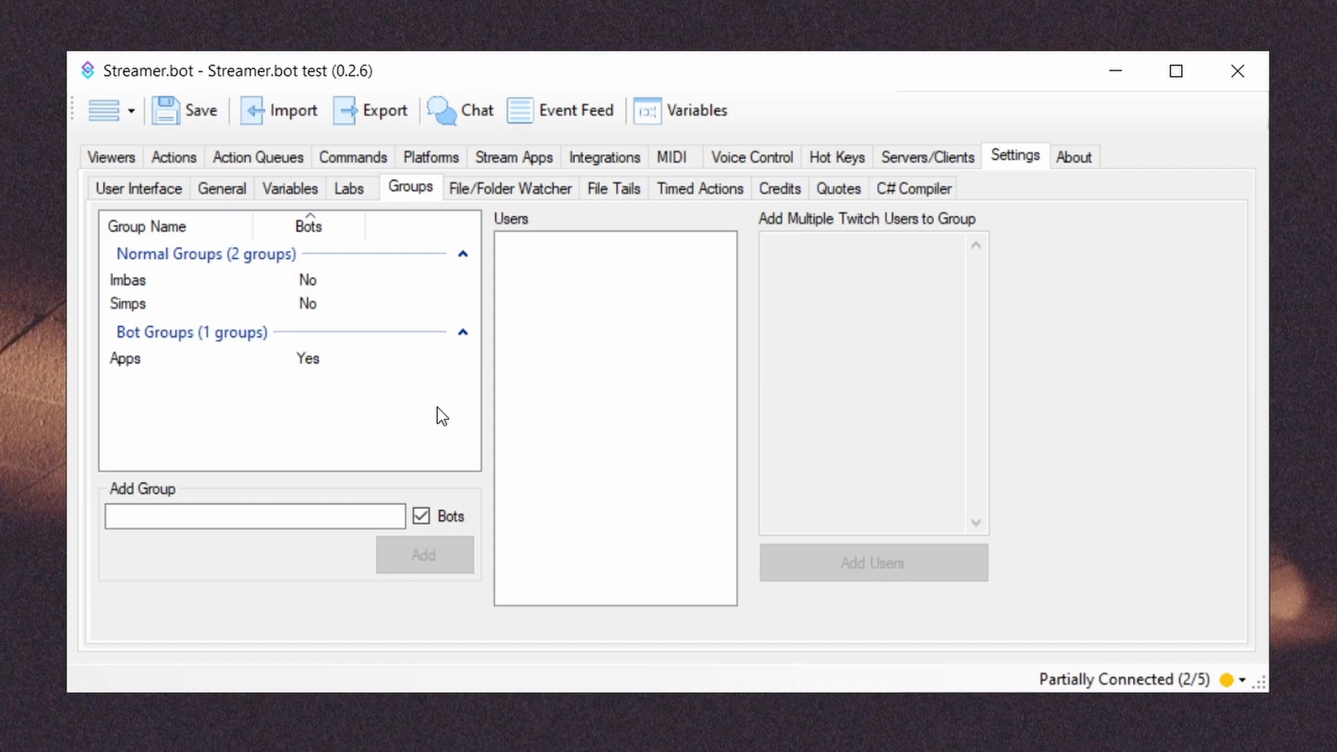
Step: Delete the Simps group and clear all users from the Imbas group
right_click(350, 304)
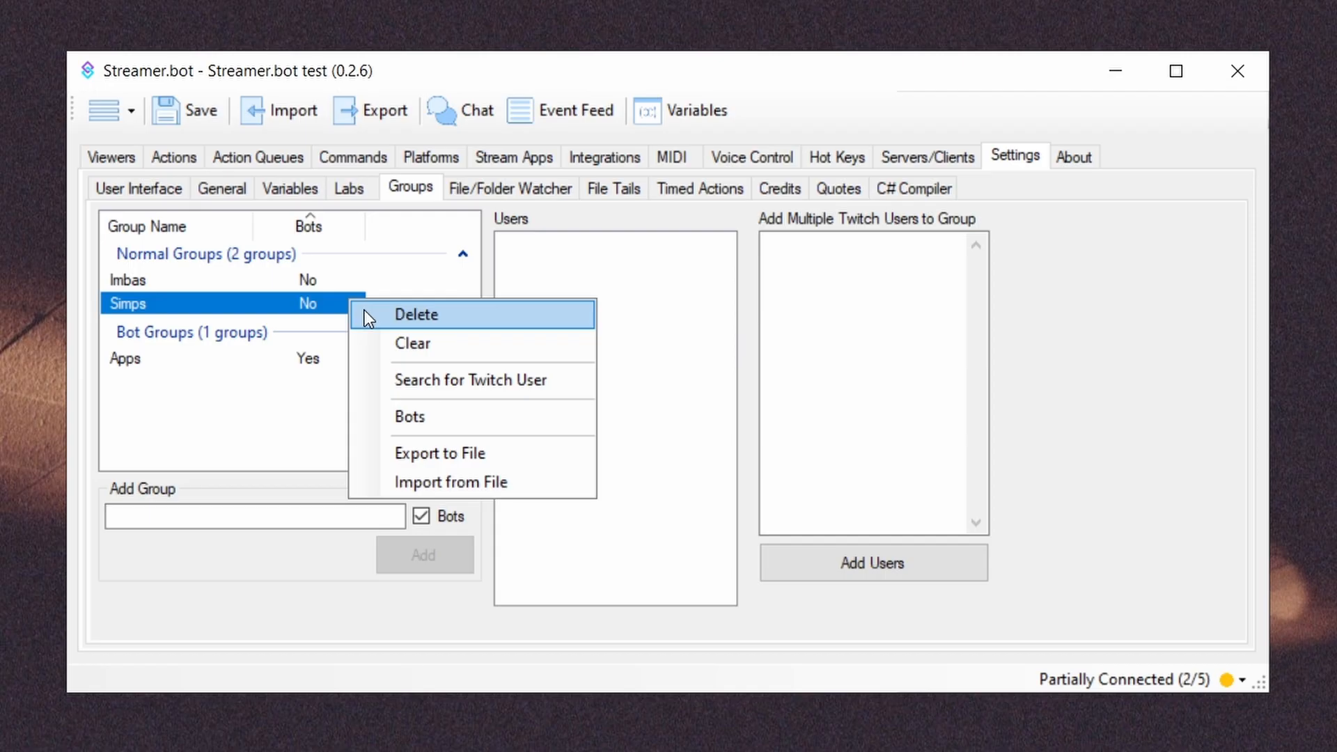
left_click(367, 318)
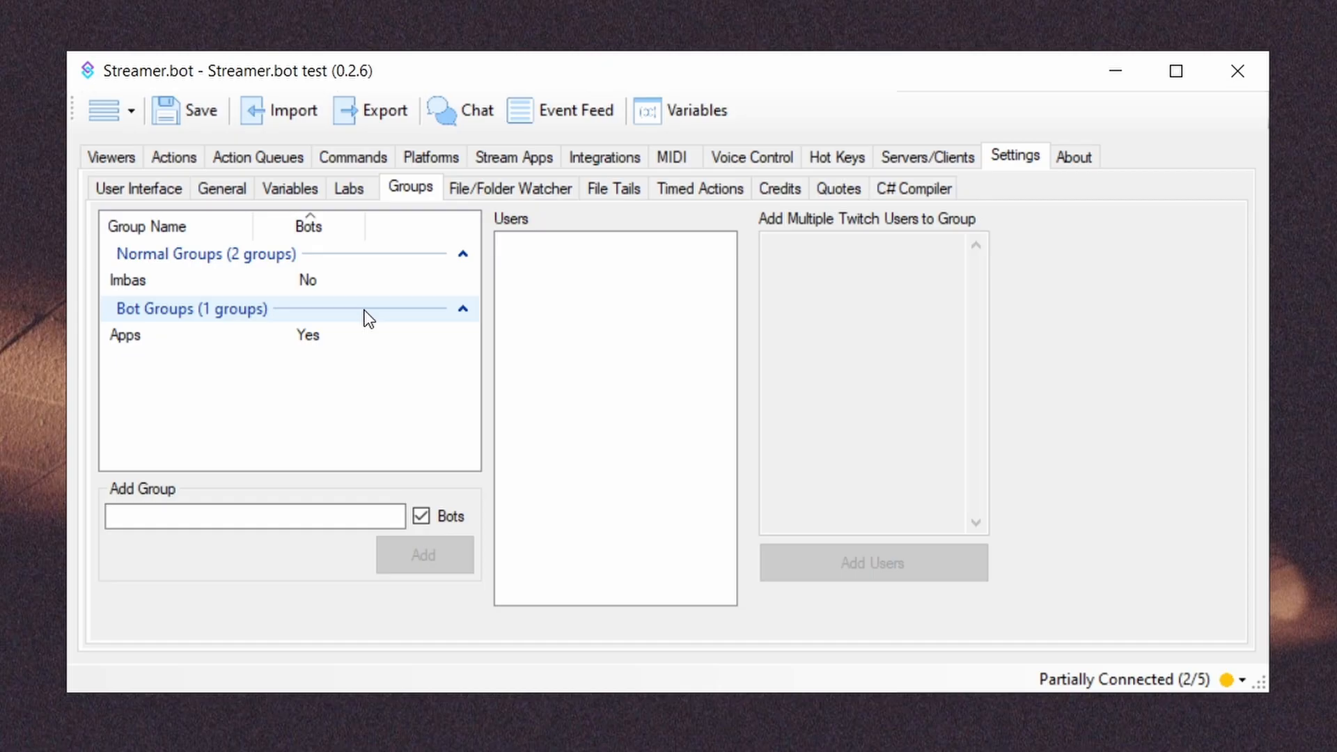
right_click(336, 280)
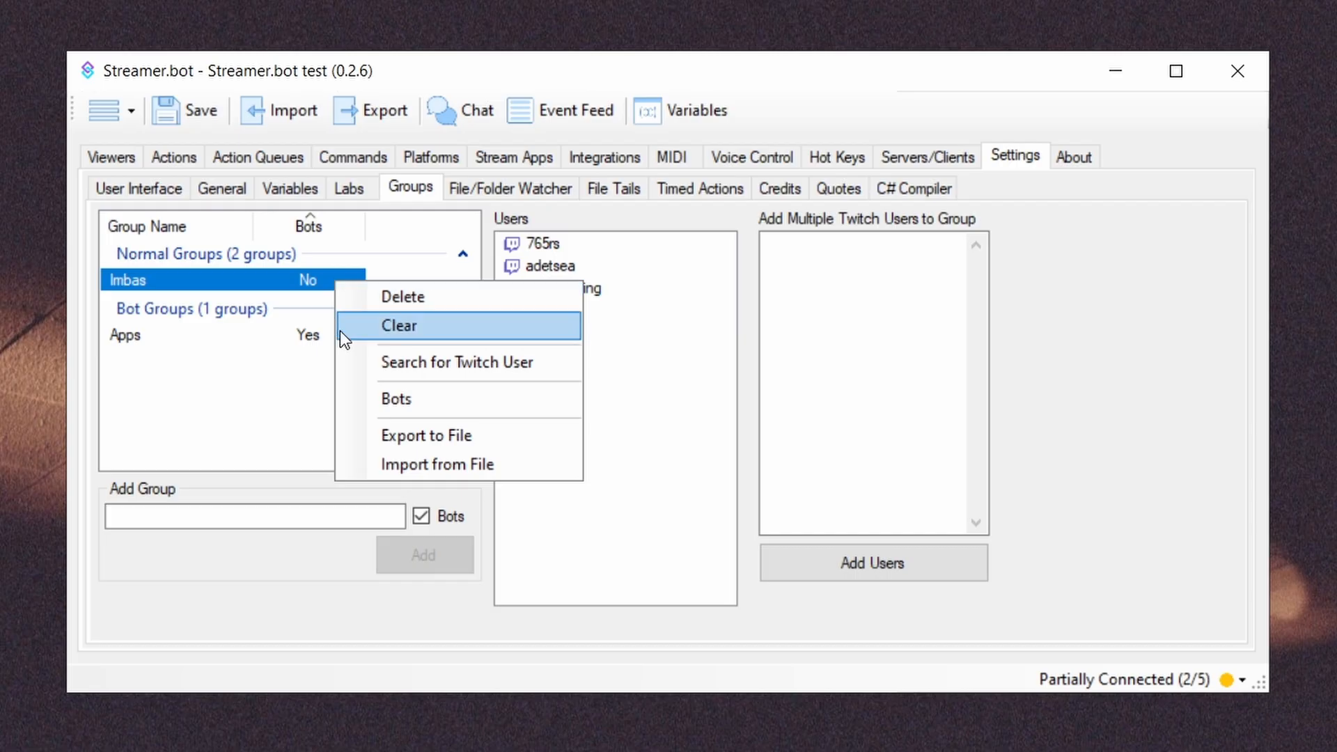
left_click(341, 328)
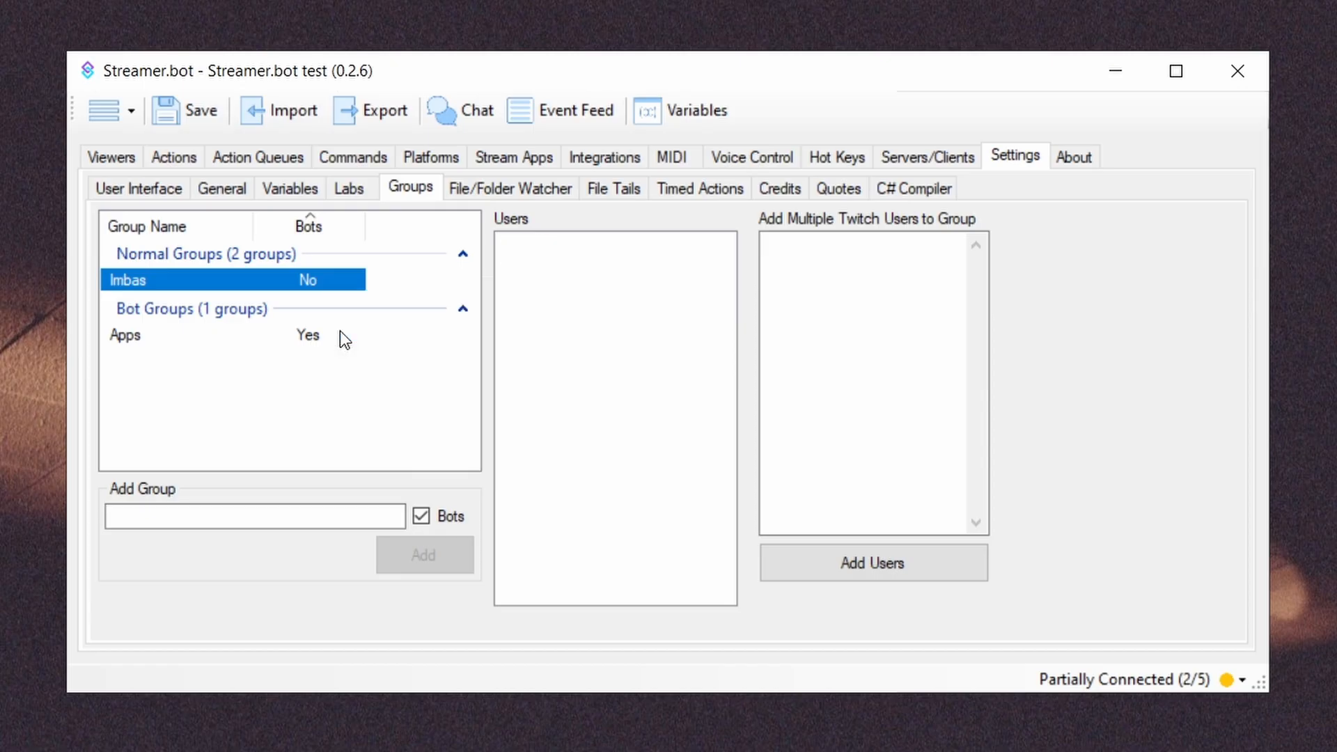
Step: Open the Twitch user search for the Imbas group and search the local cache for "shi"
right_click(341, 283)
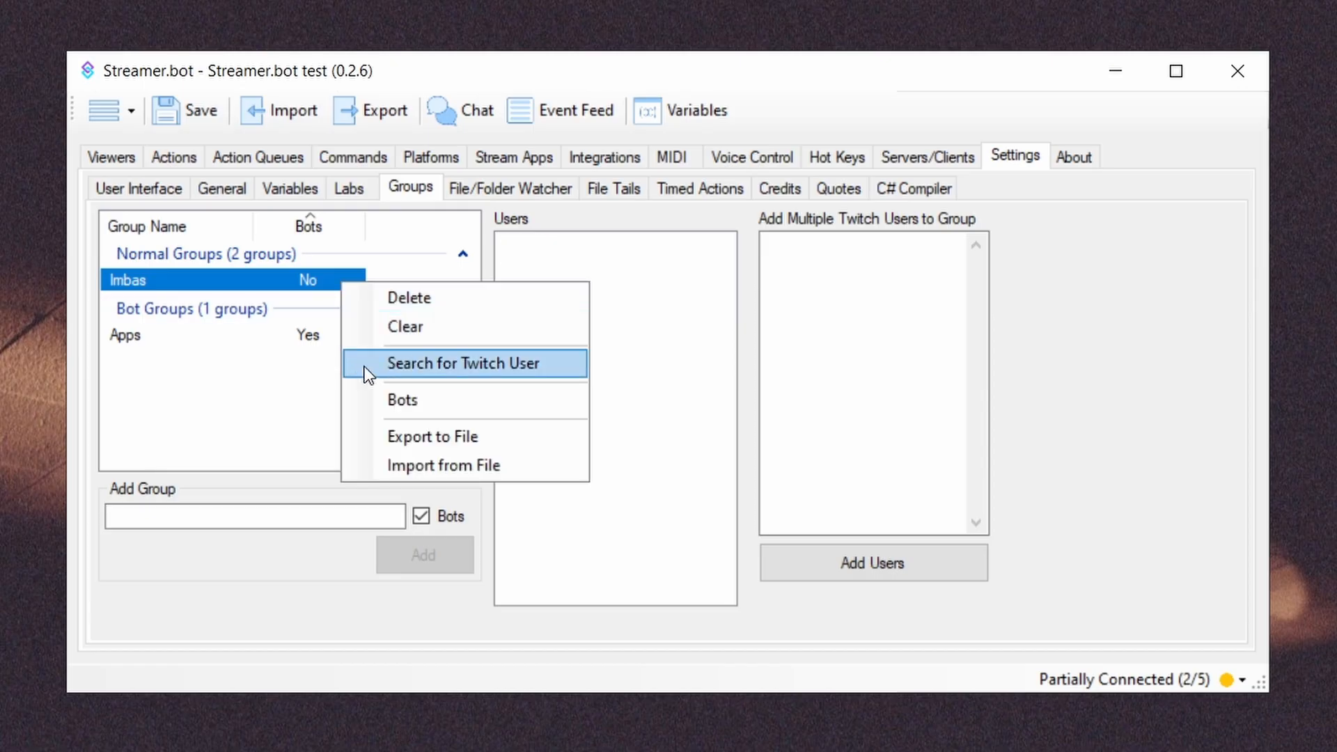
left_click(418, 363)
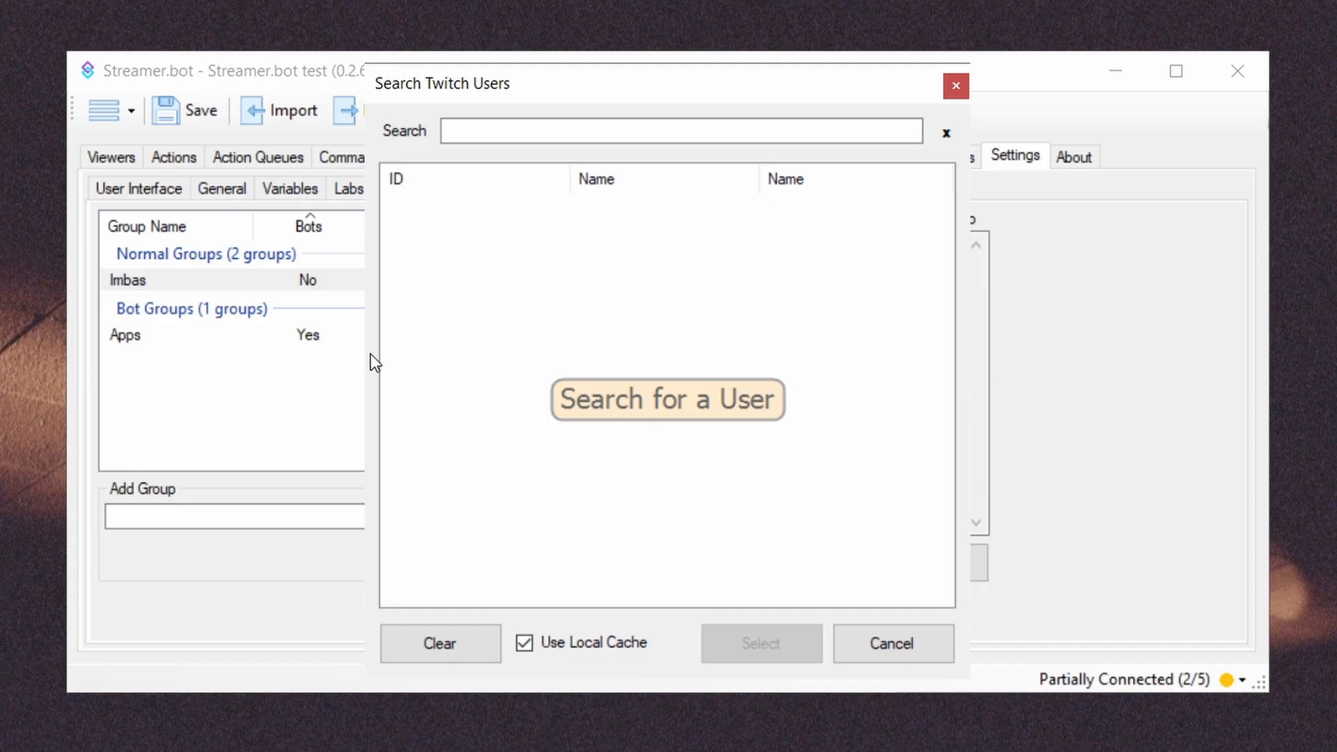
left_click(813, 133)
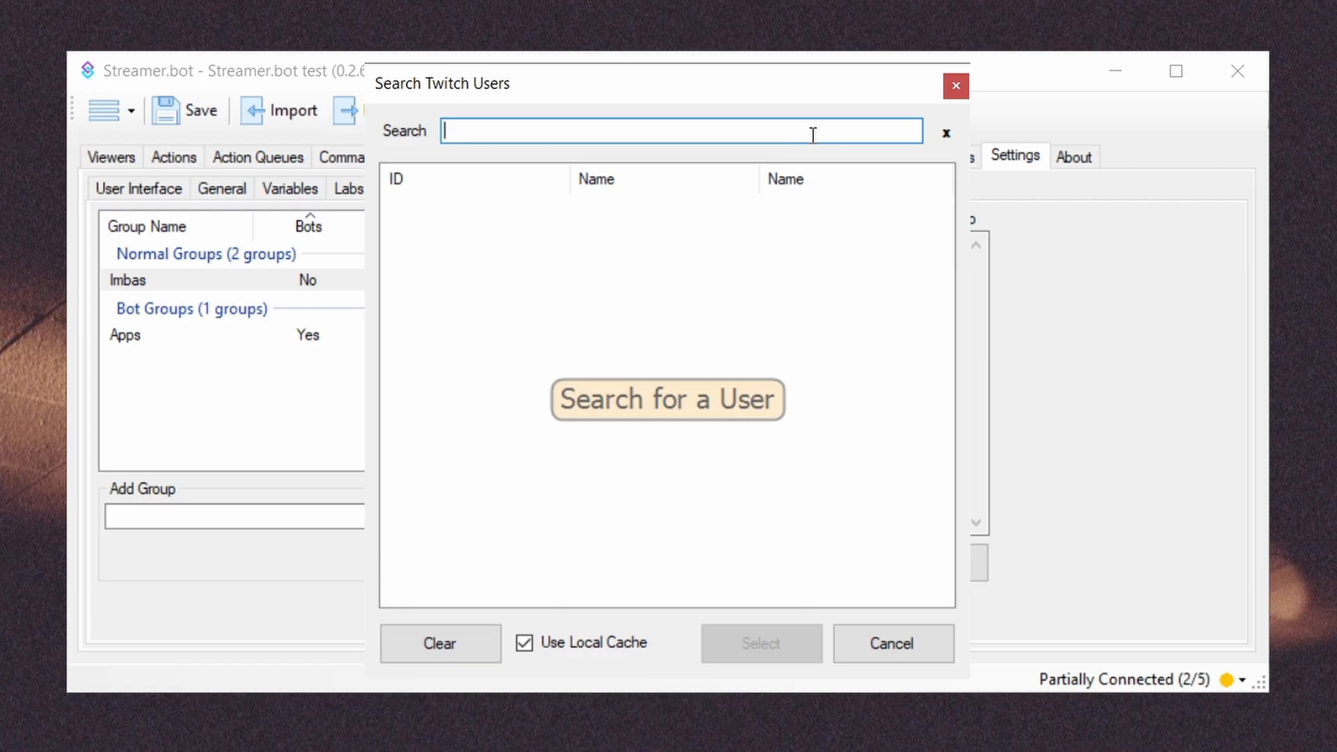
type("shi")
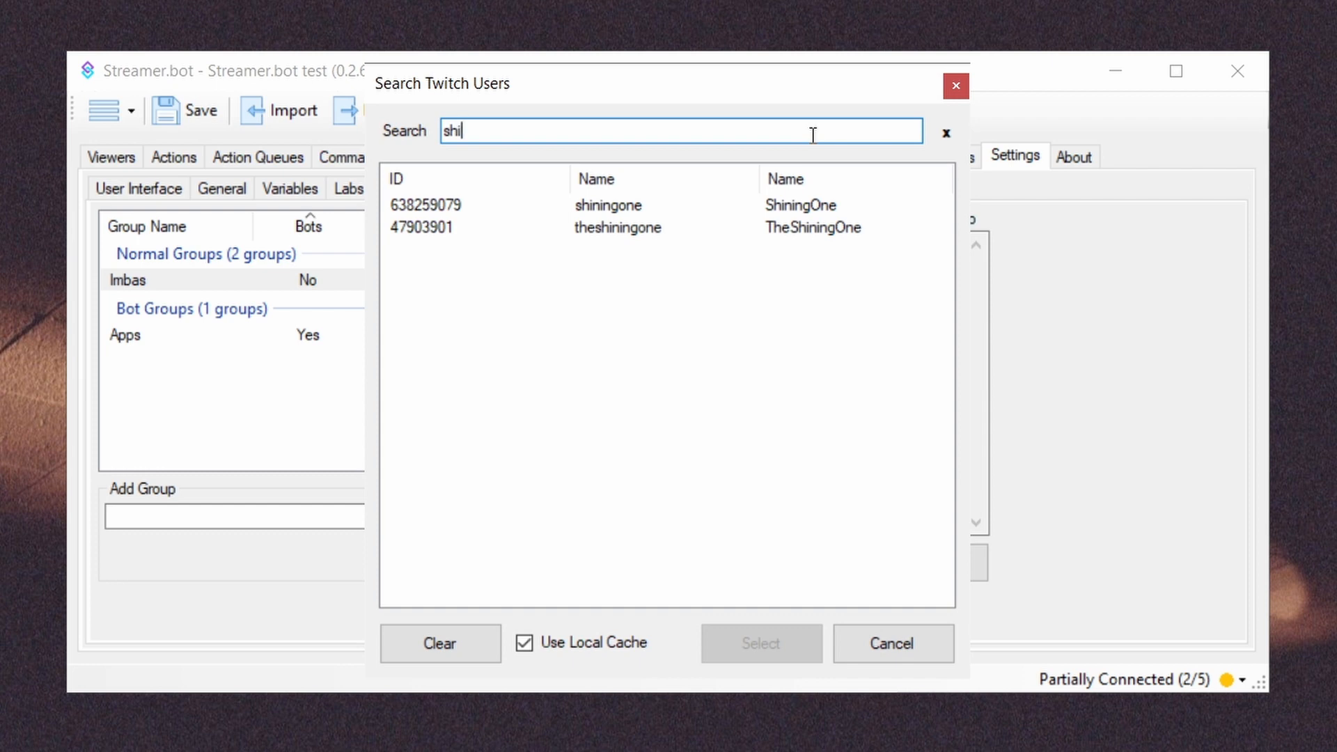
Step: Search for "shin" with Use Local Cache turned off and try to add the fourth listed user to the group
left_click(584, 642)
left_click(758, 133)
type("shin")
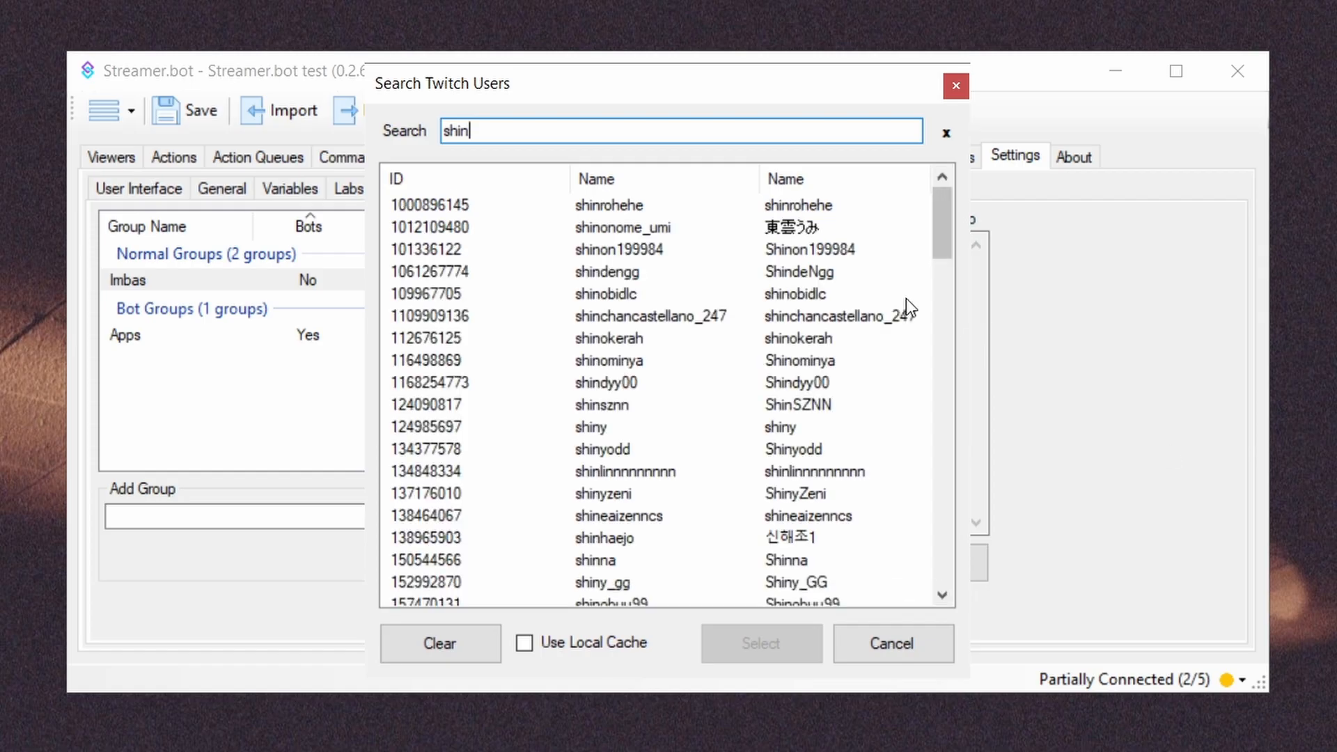
left_click(524, 270)
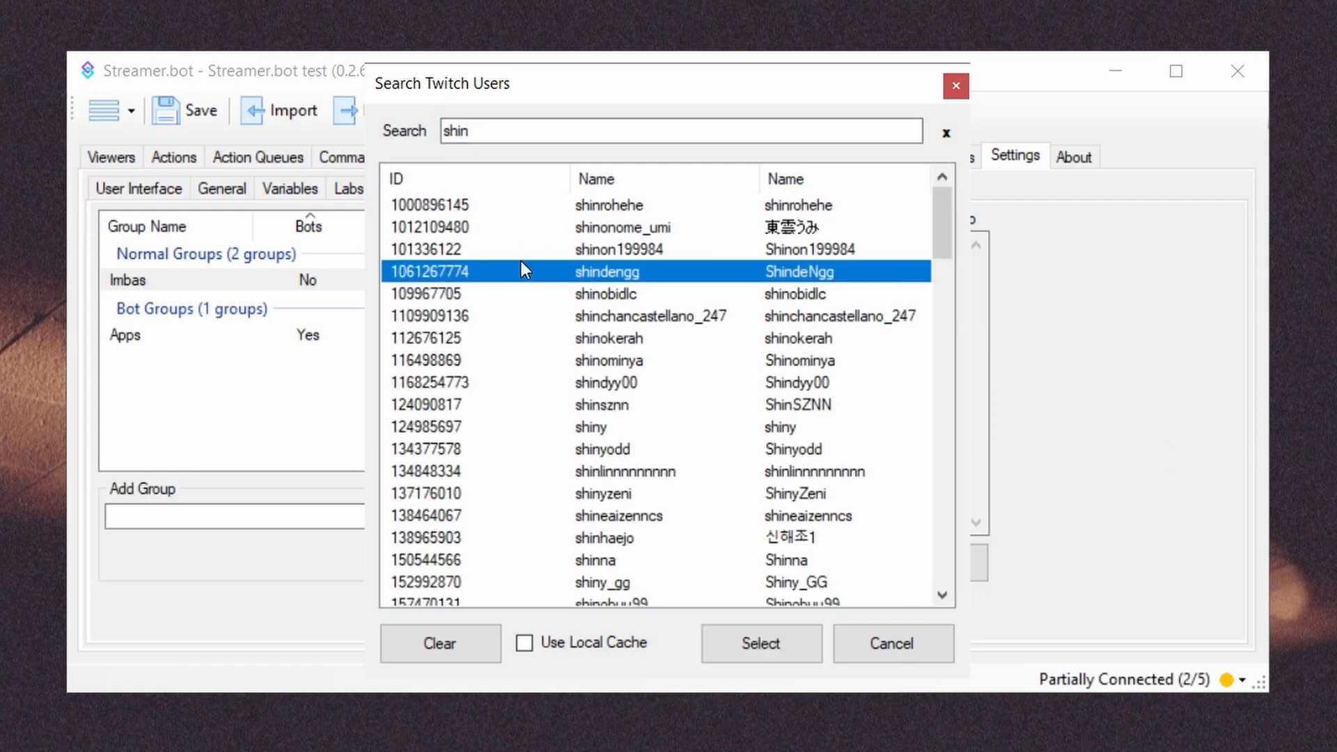
left_click(785, 655)
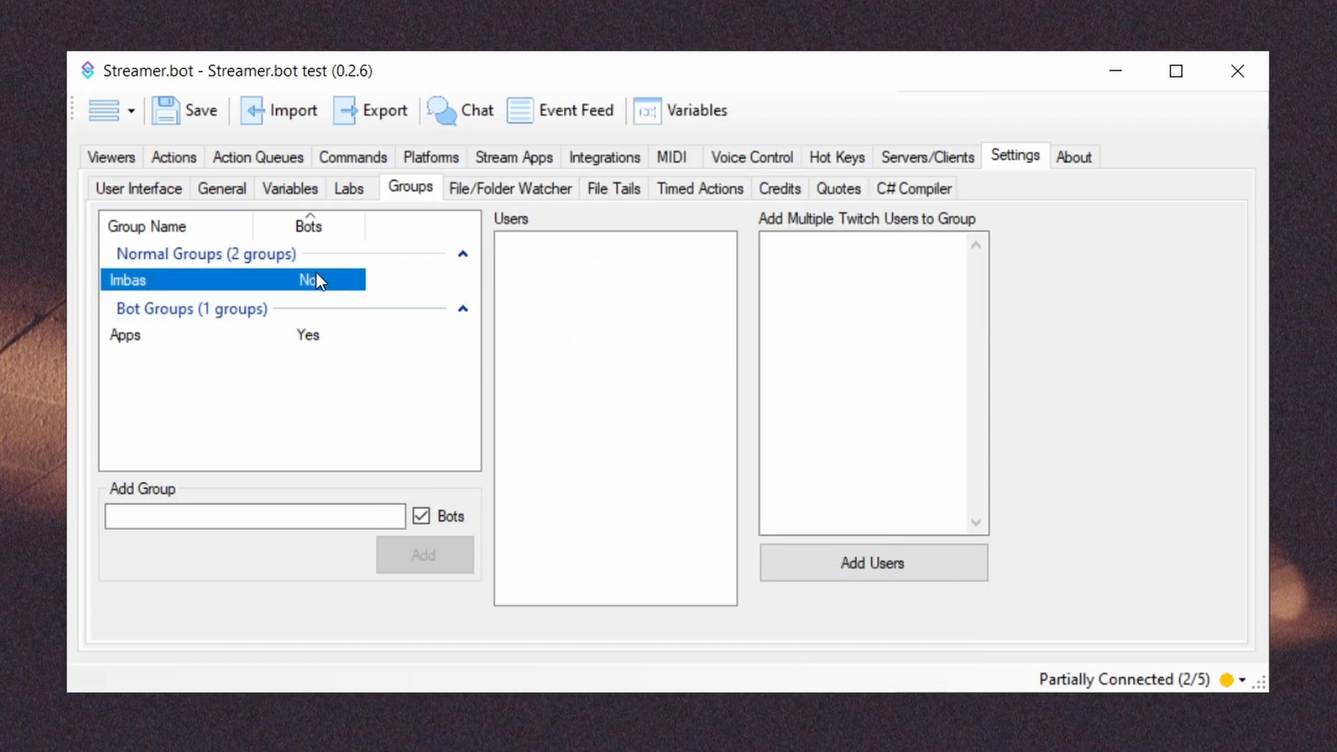
Step: Reopen the Twitch user search for the Imbas group and search for "shi" using the local cache
right_click(353, 282)
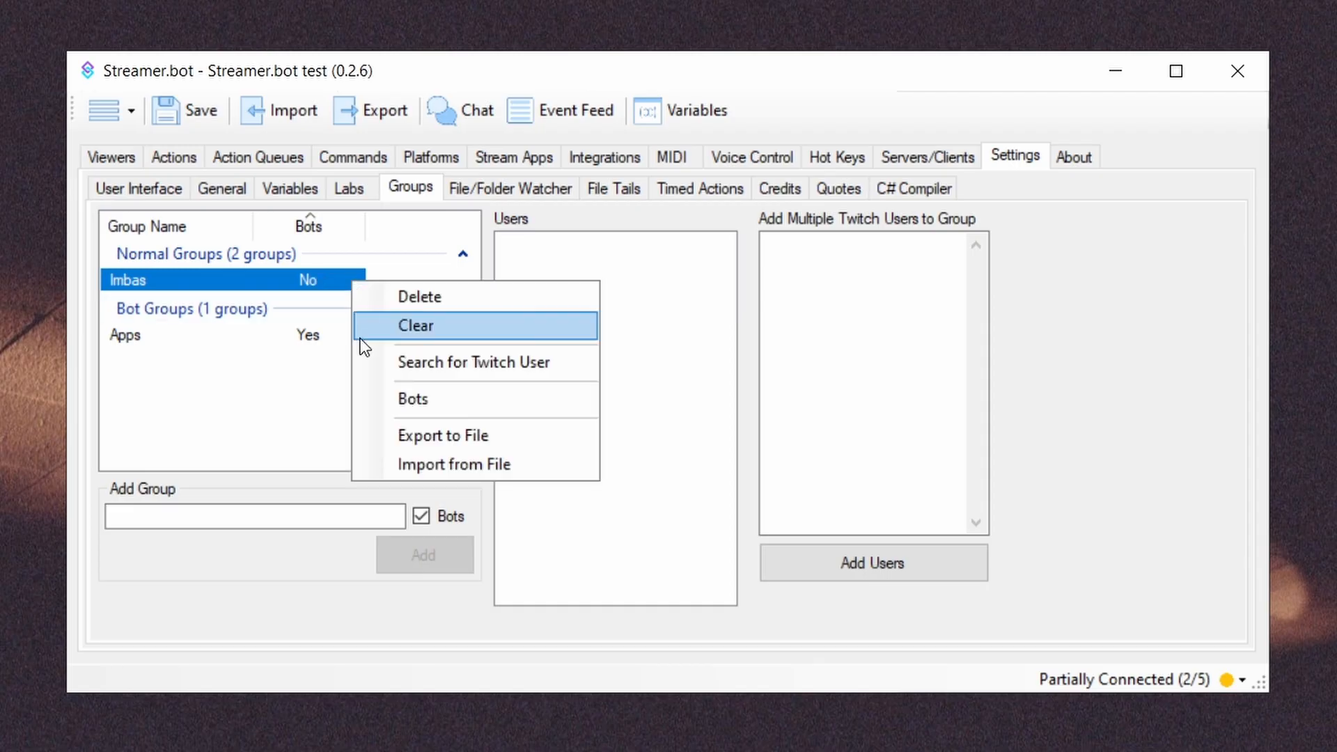
left_click(367, 360)
left_click(688, 133)
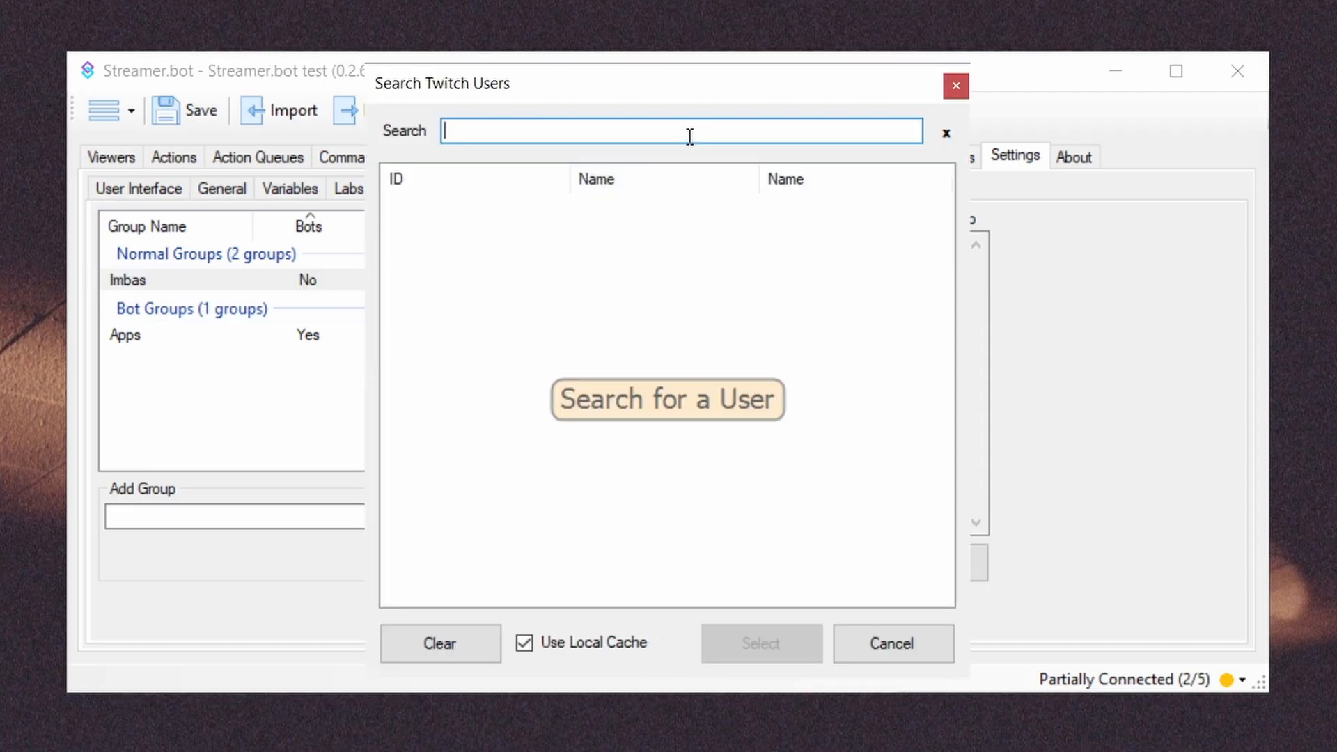
type("shi")
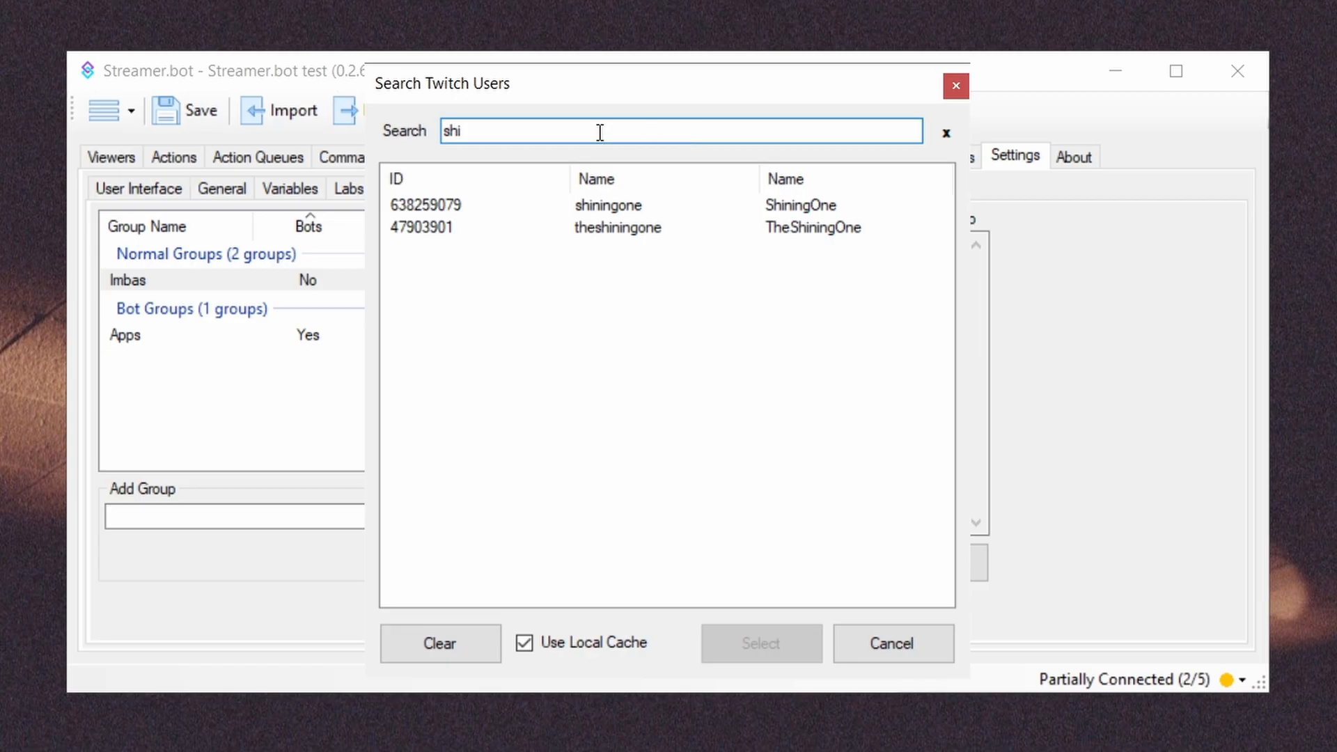
Step: Narrow the ID column and resize the first Name column of the user search results
mouse_move(558, 170)
left_mouse_down()
mouse_move(475, 159)
mouse_move(548, 175)
left_mouse_up()
mouse_move(736, 179)
left_mouse_down()
mouse_move(680, 178)
mouse_move(718, 175)
left_mouse_up()
double_click(721, 174)
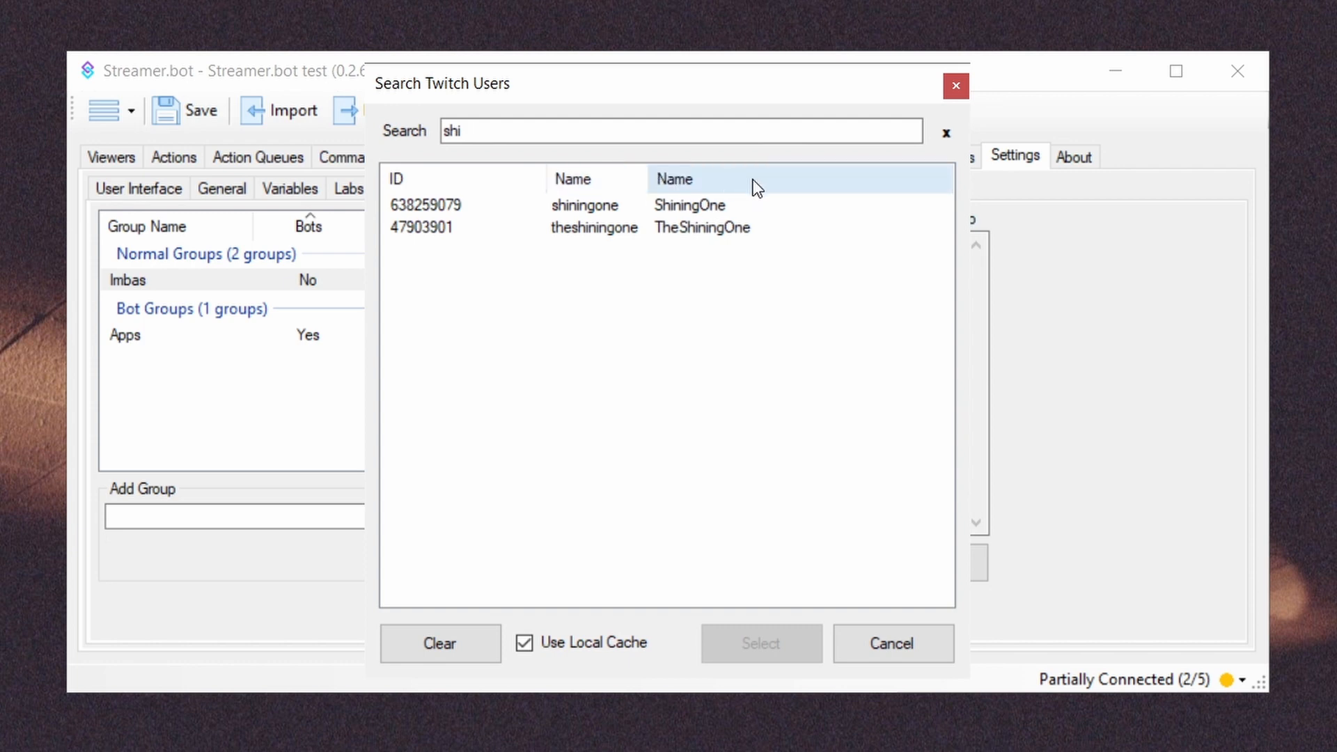
left_click_drag(650, 176, 755, 176)
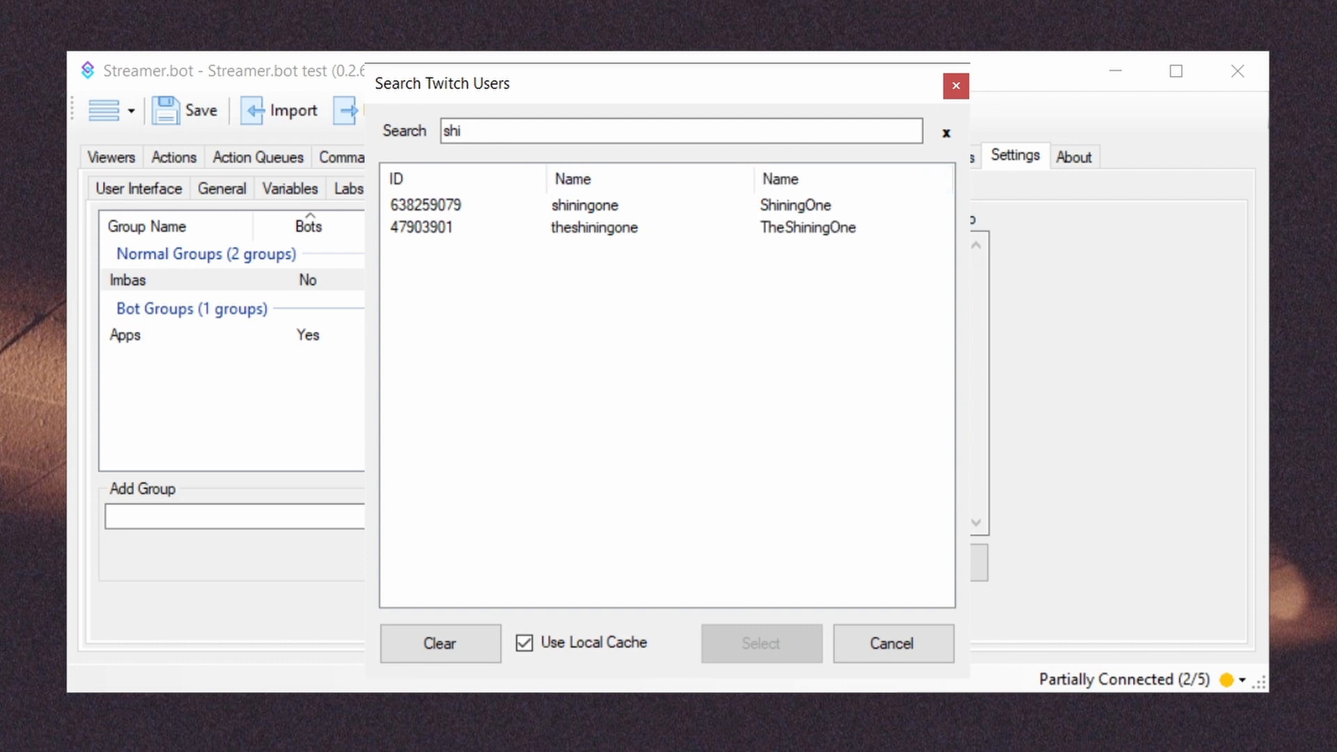
Step: Sort the user search results by ID, by the first Name column and by the second Name column, ending in ascending order
left_click(428, 180)
left_click(471, 180)
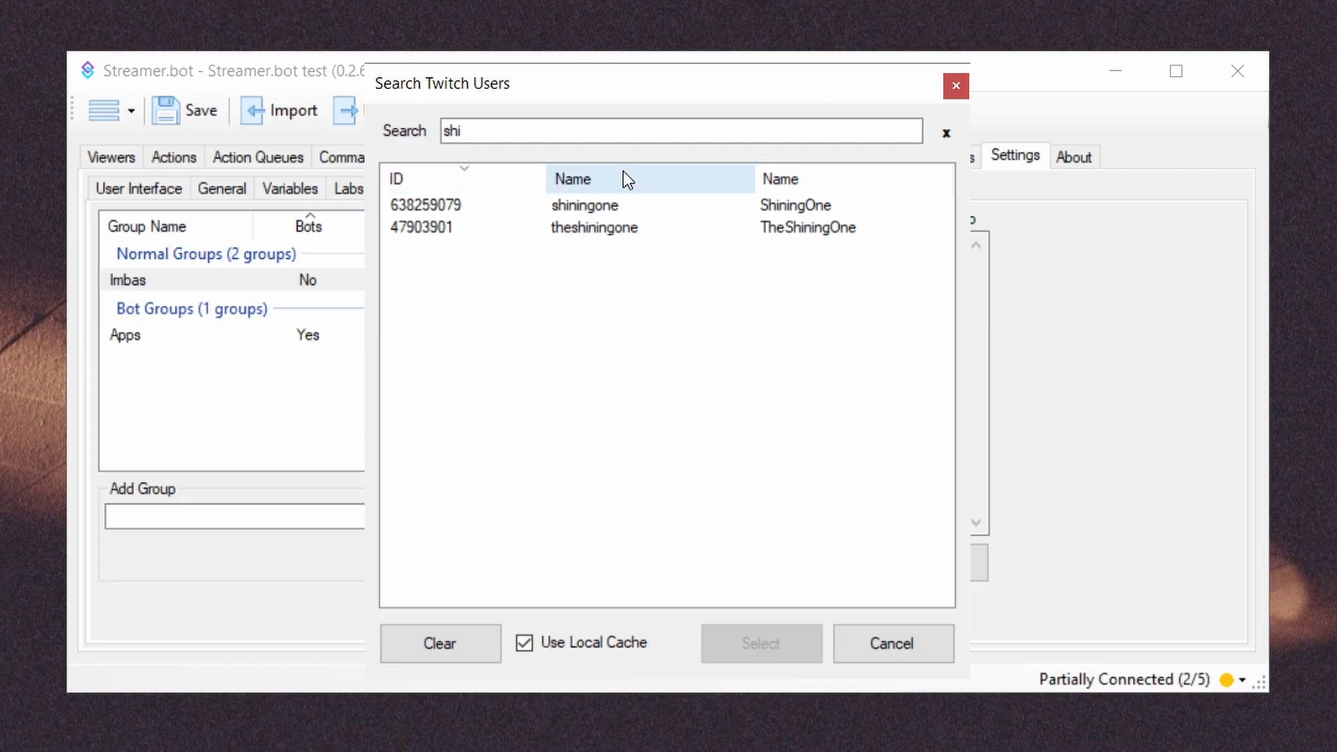
left_click(648, 176)
left_click(671, 178)
left_click(697, 174)
left_click(879, 177)
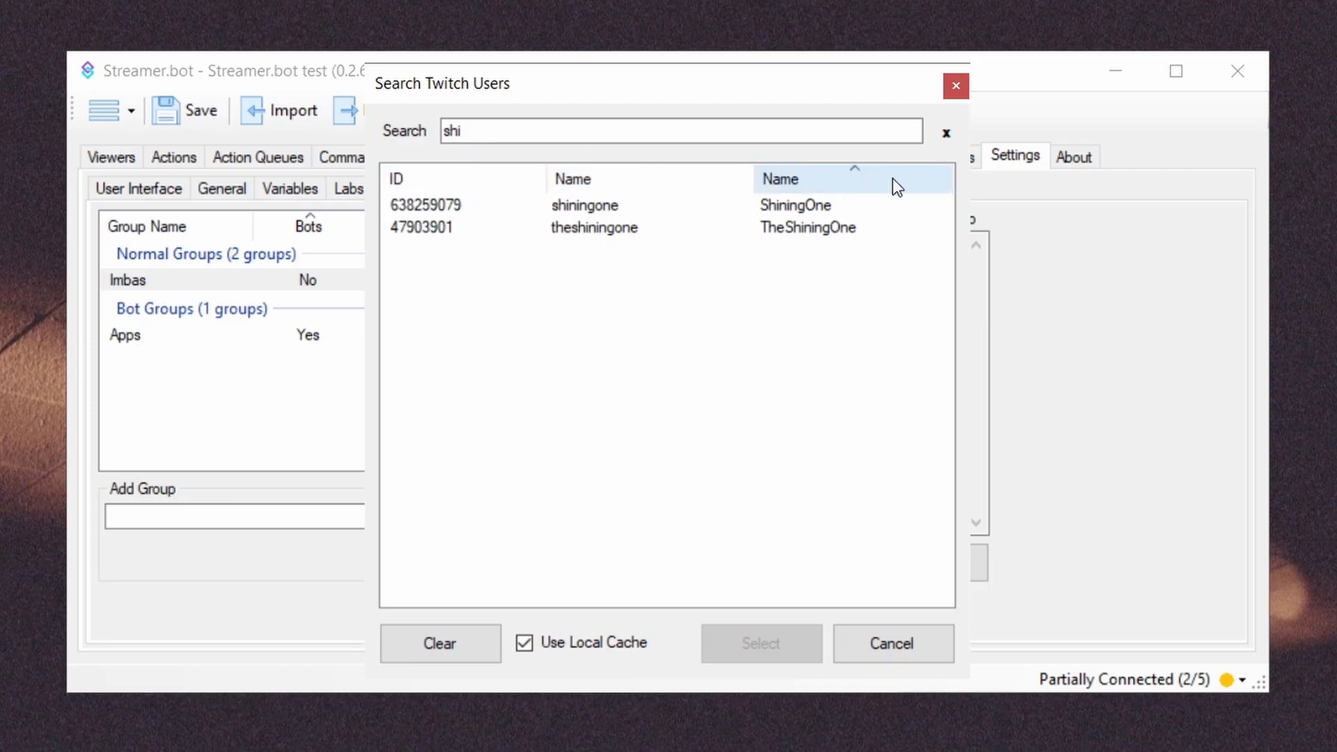
left_click(892, 178)
left_click(889, 178)
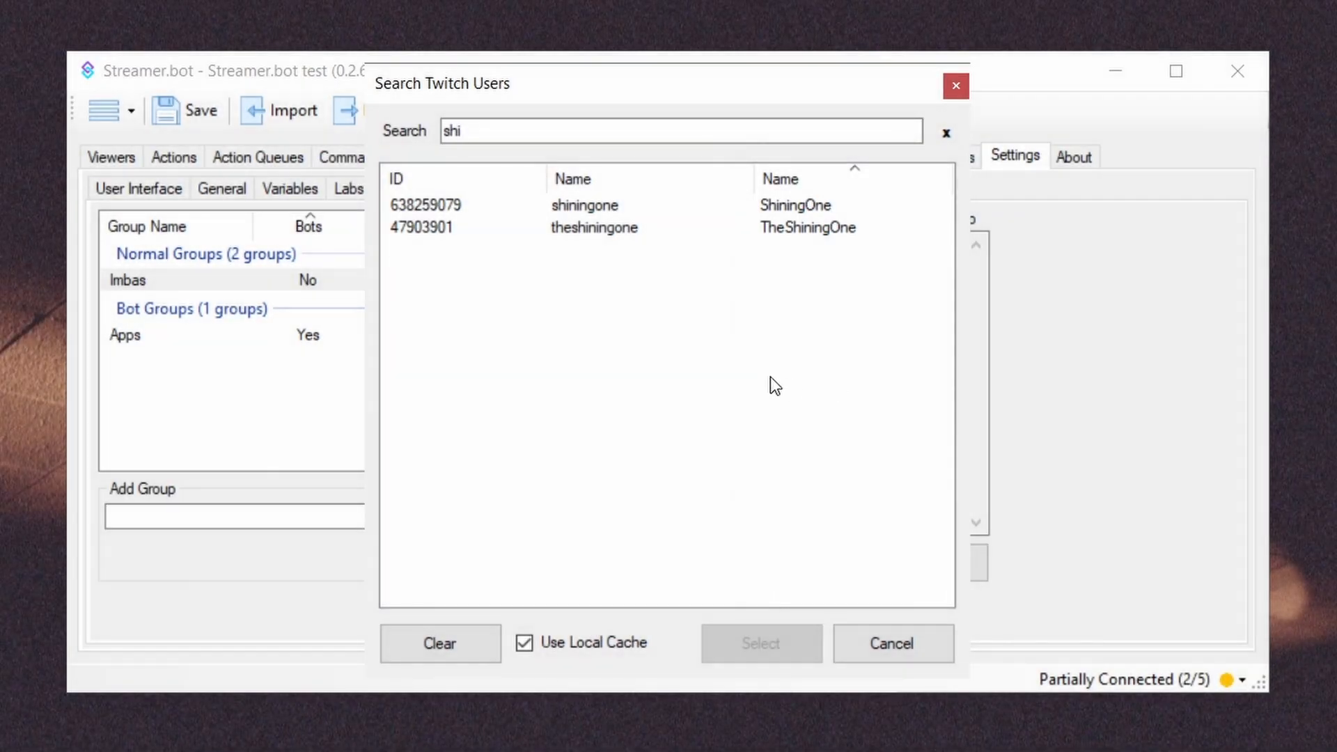
Step: Add the first listed user in the Twitch search results to the Imbas group
left_click(580, 207)
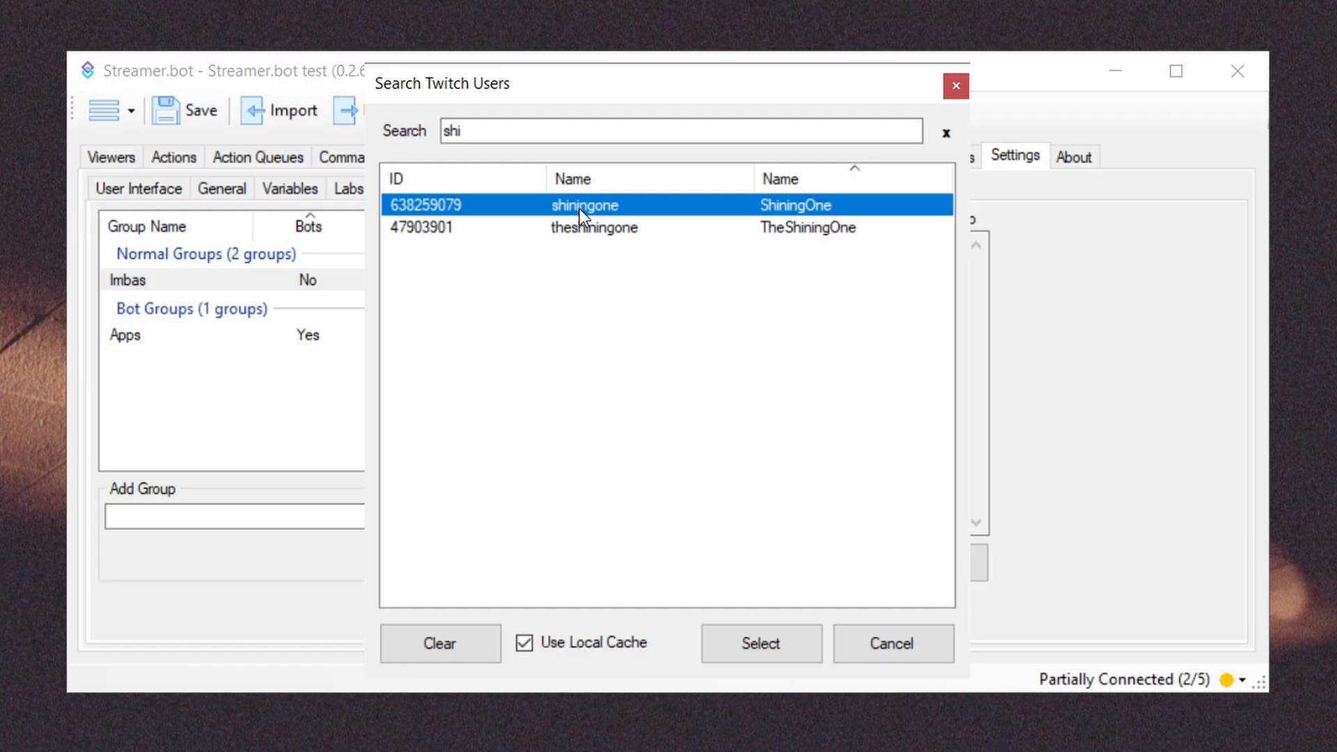
double_click(579, 207)
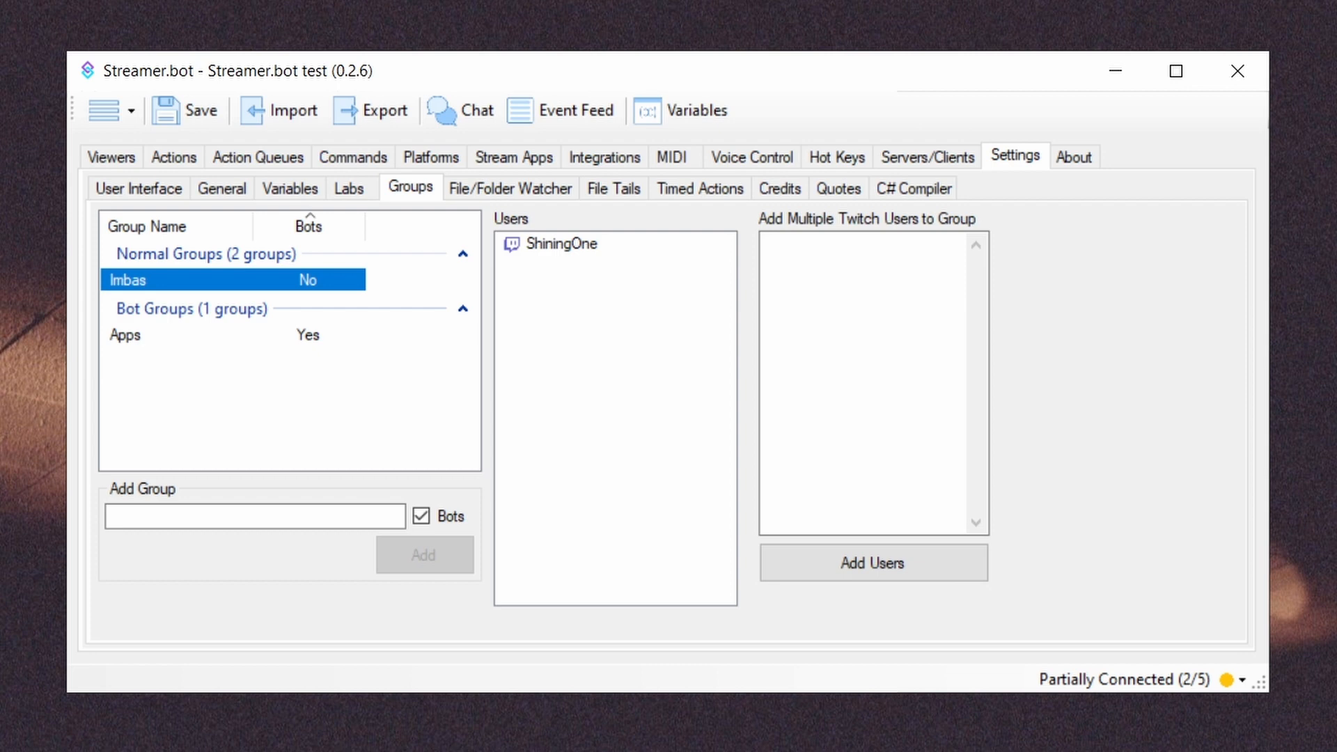
Step: Turn the Bots setting of the Imbas group on and back off
right_click(327, 285)
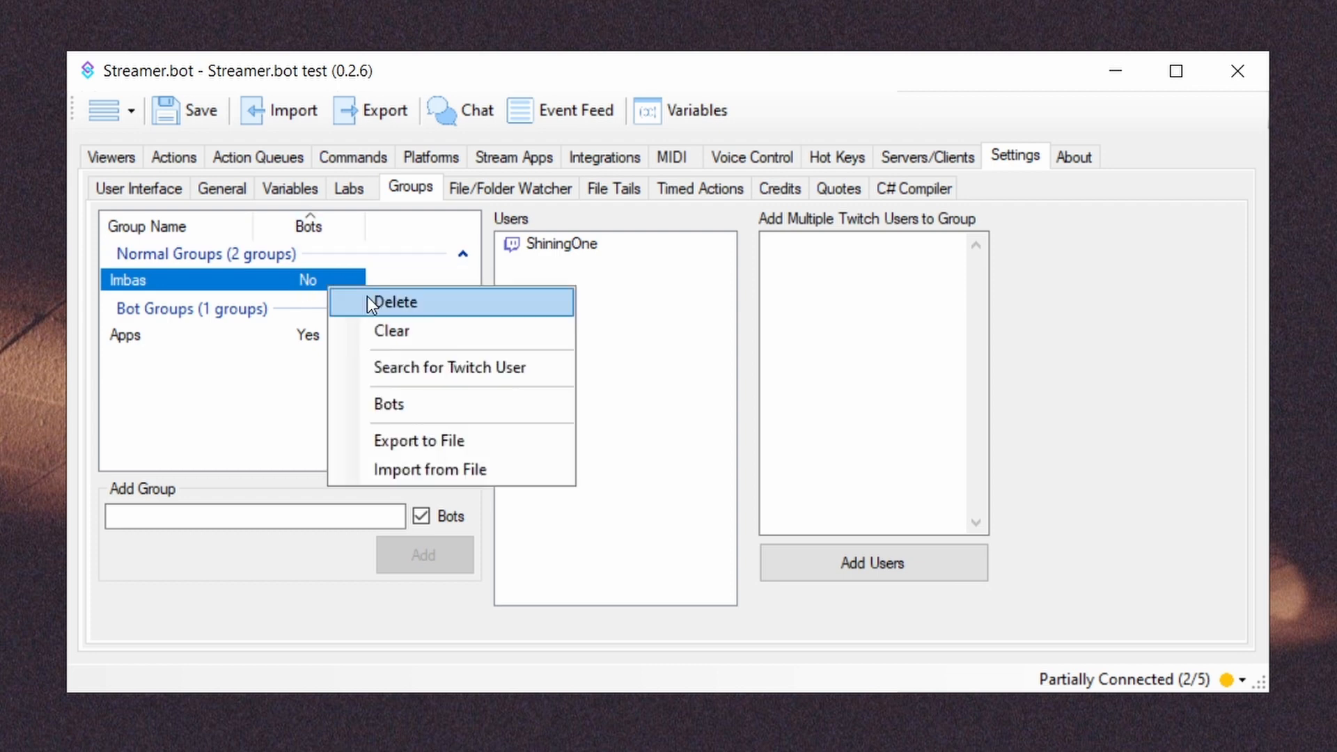
left_click(430, 404)
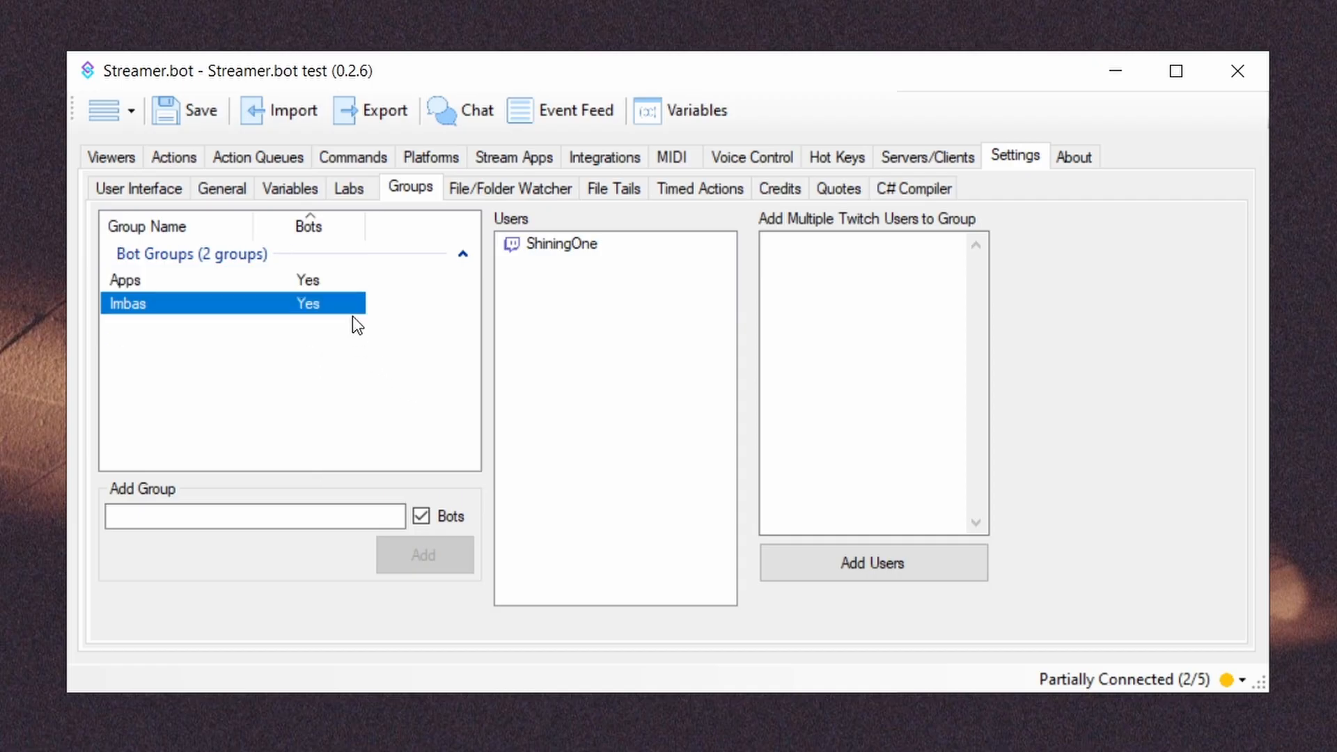
right_click(350, 308)
left_click(439, 424)
Step: Export the Imbas group's users to a group user file named imbas in the soundalerts folder
right_click(345, 274)
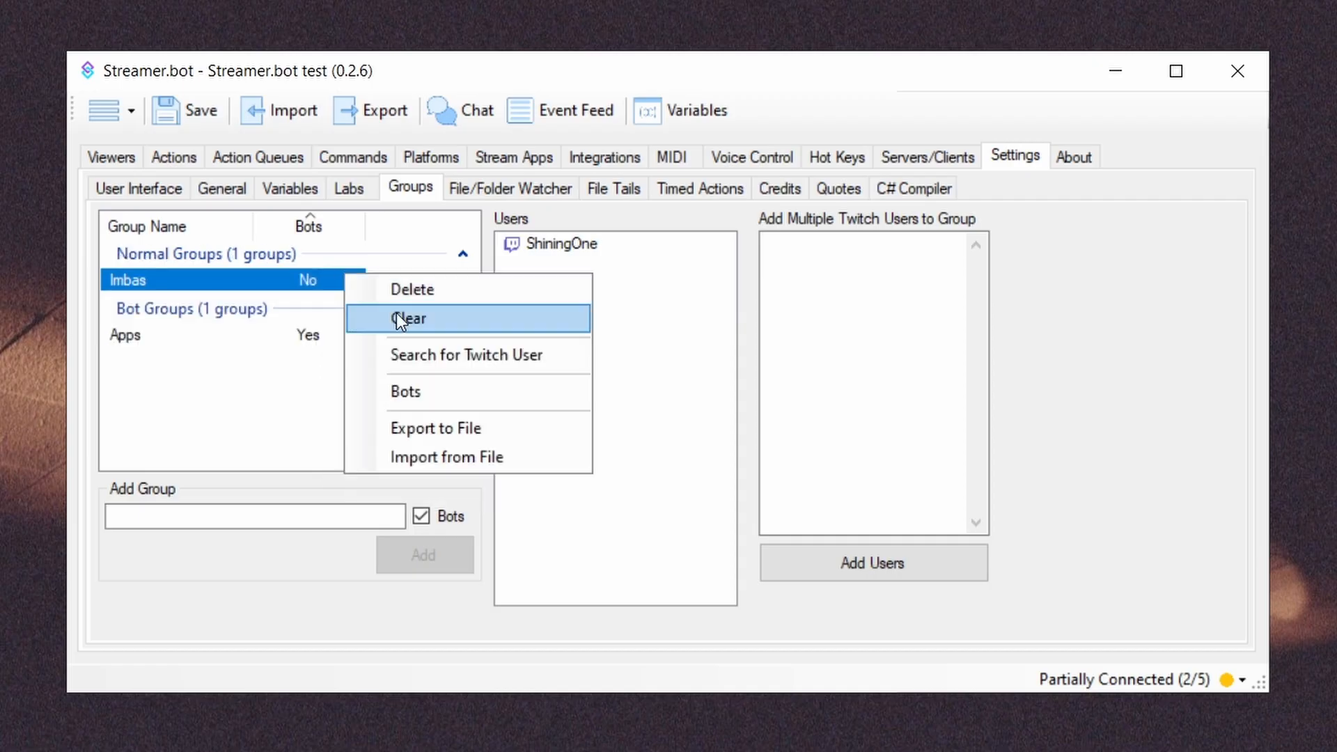
left_click(511, 432)
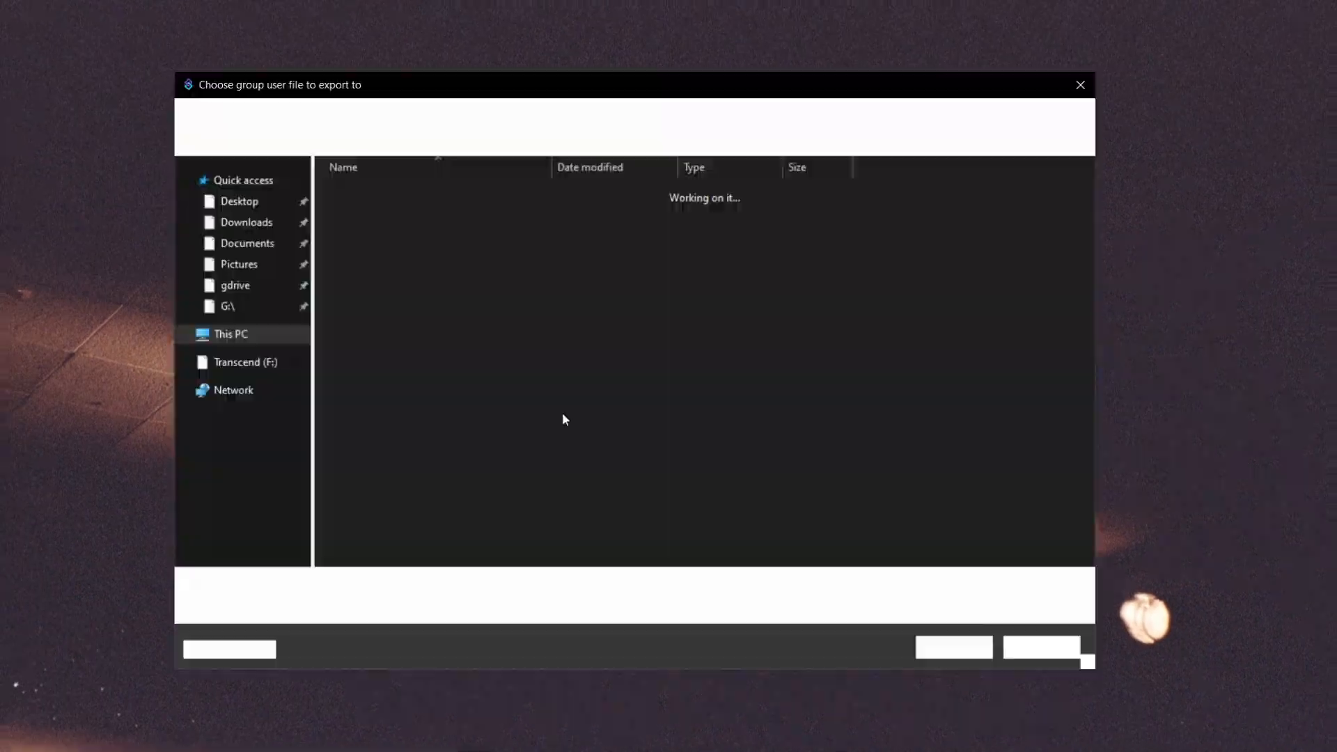
type("imbas")
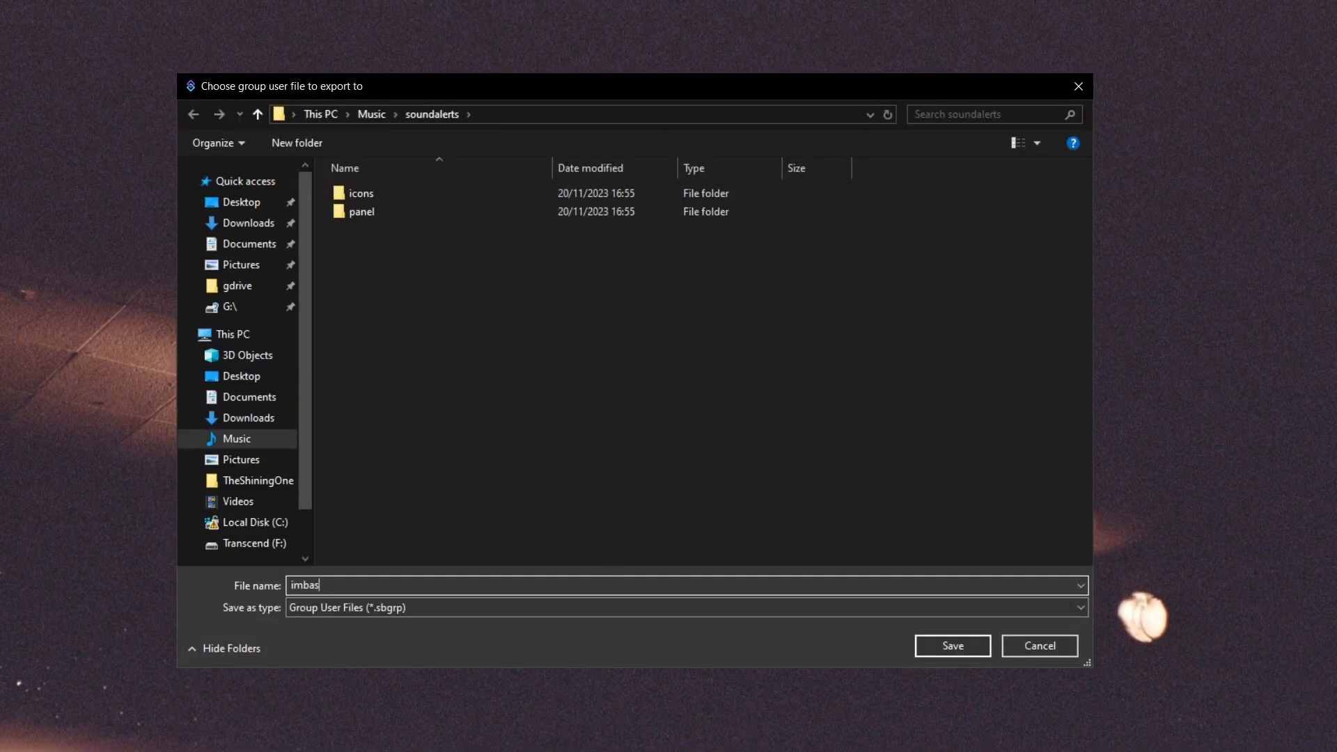
key("Return")
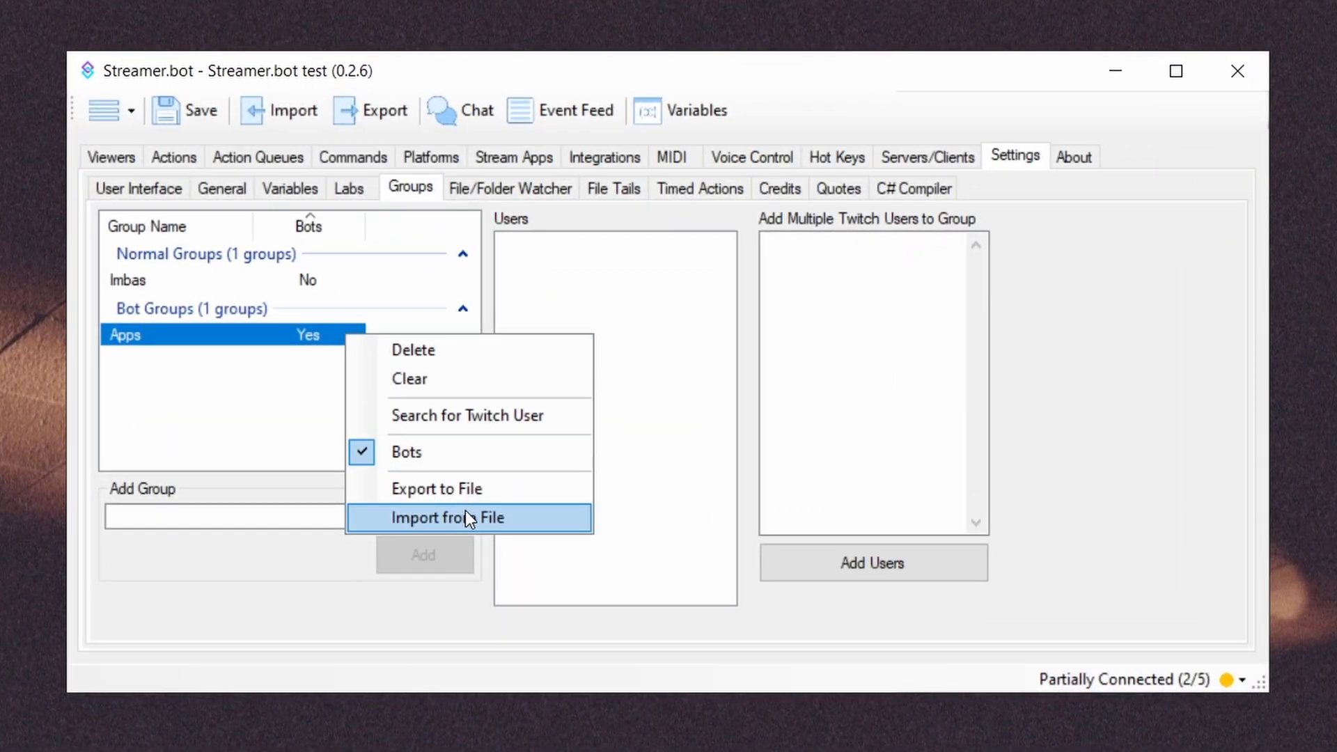
Step: Import the users from imbas.sbgrp into the Apps group
left_click(465, 518)
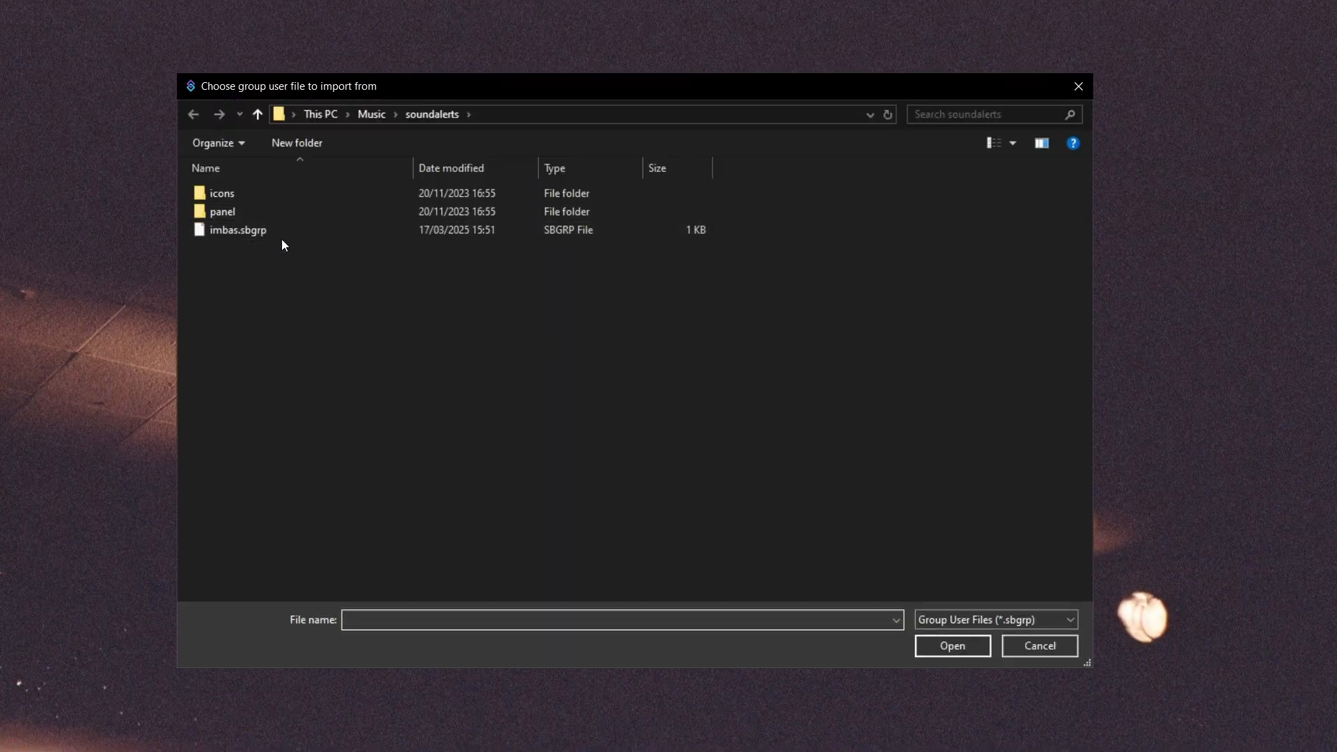
left_click(282, 237)
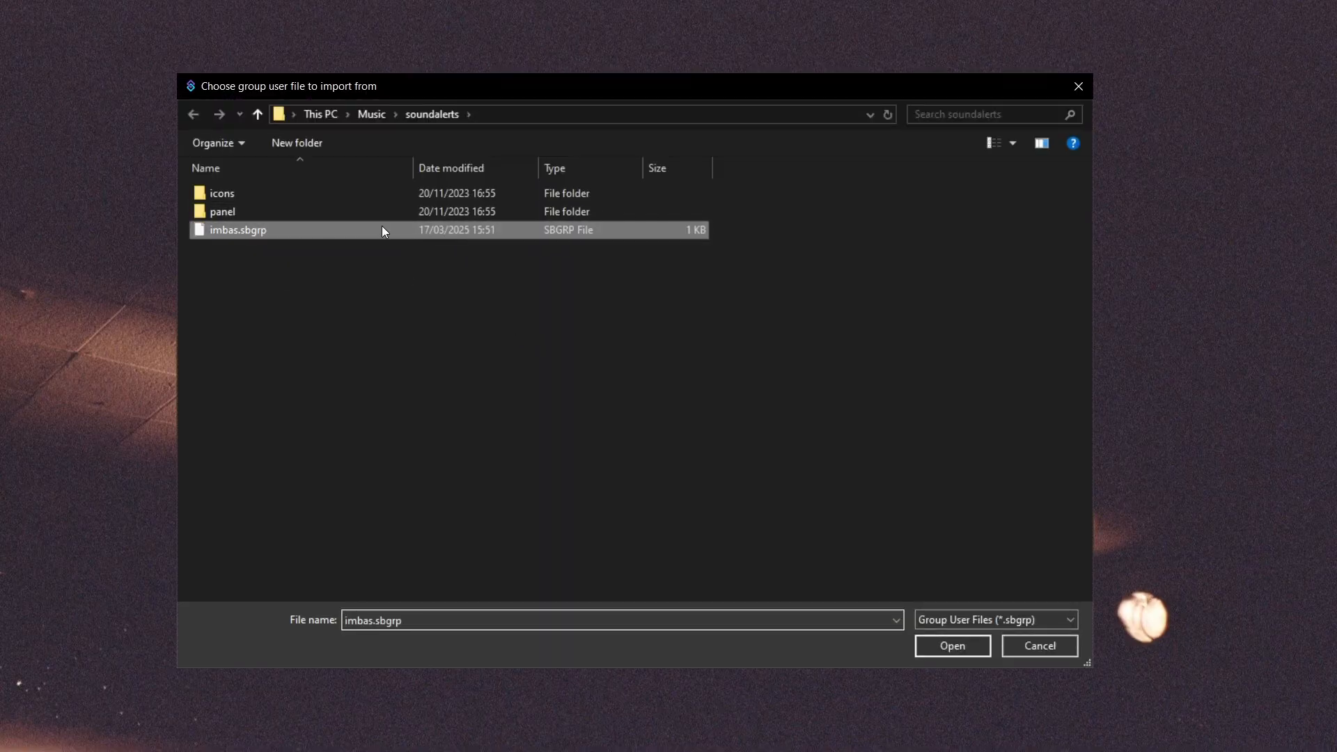
left_click(952, 645)
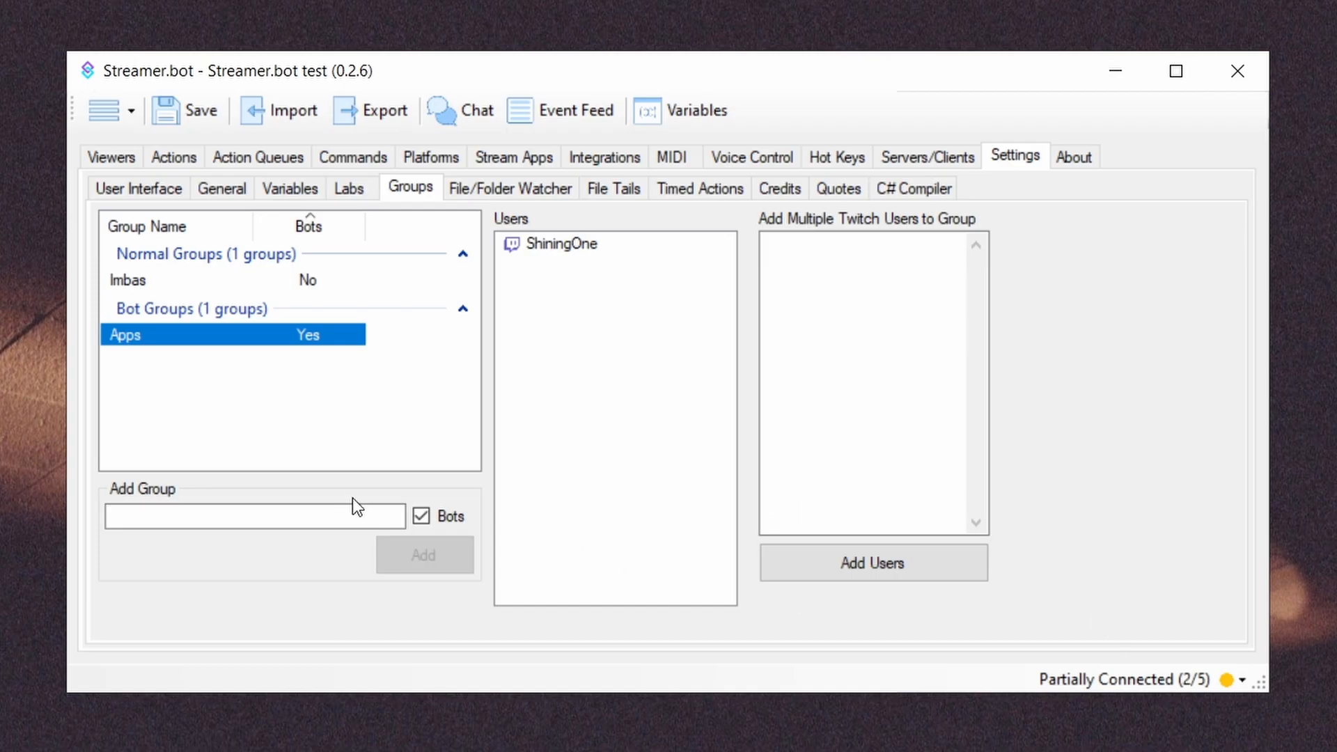
Step: Add a new group named Test with the Bots option turned off
left_click(422, 516)
left_click(367, 515)
type("T")
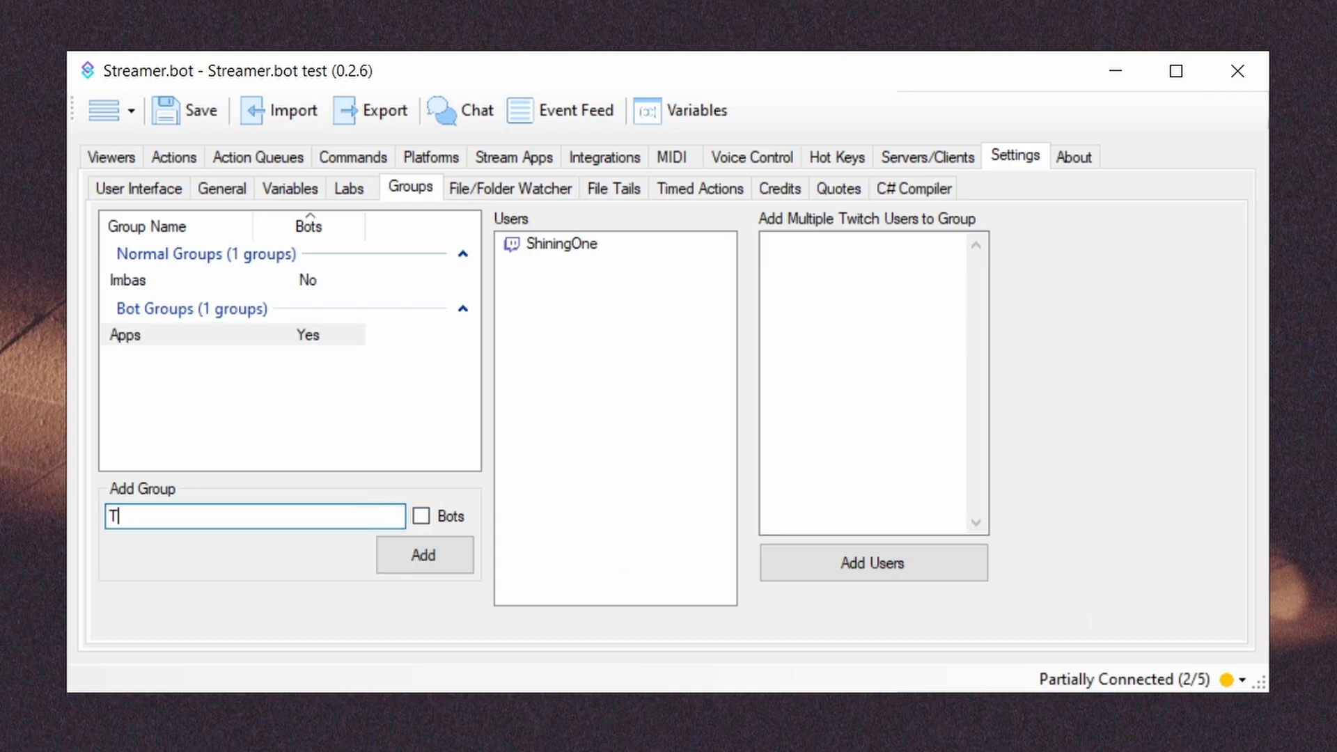
type("est")
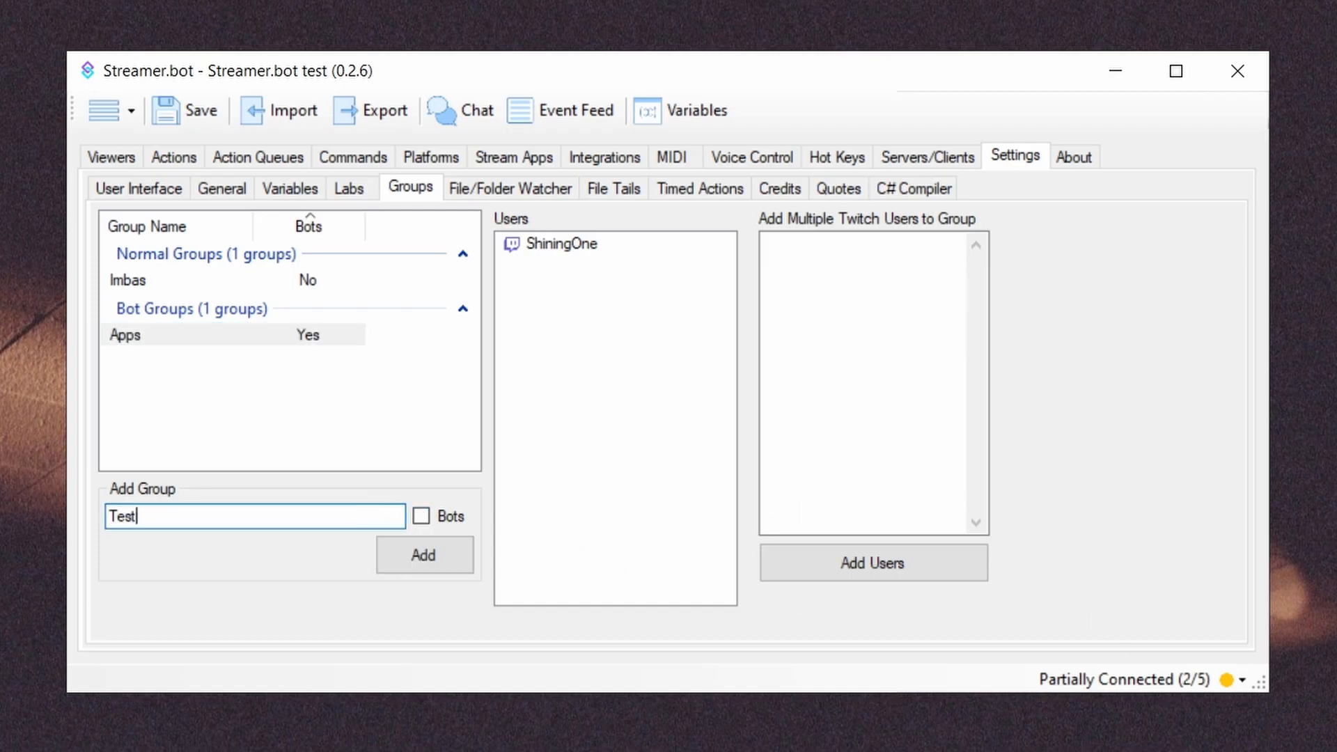
left_click(435, 553)
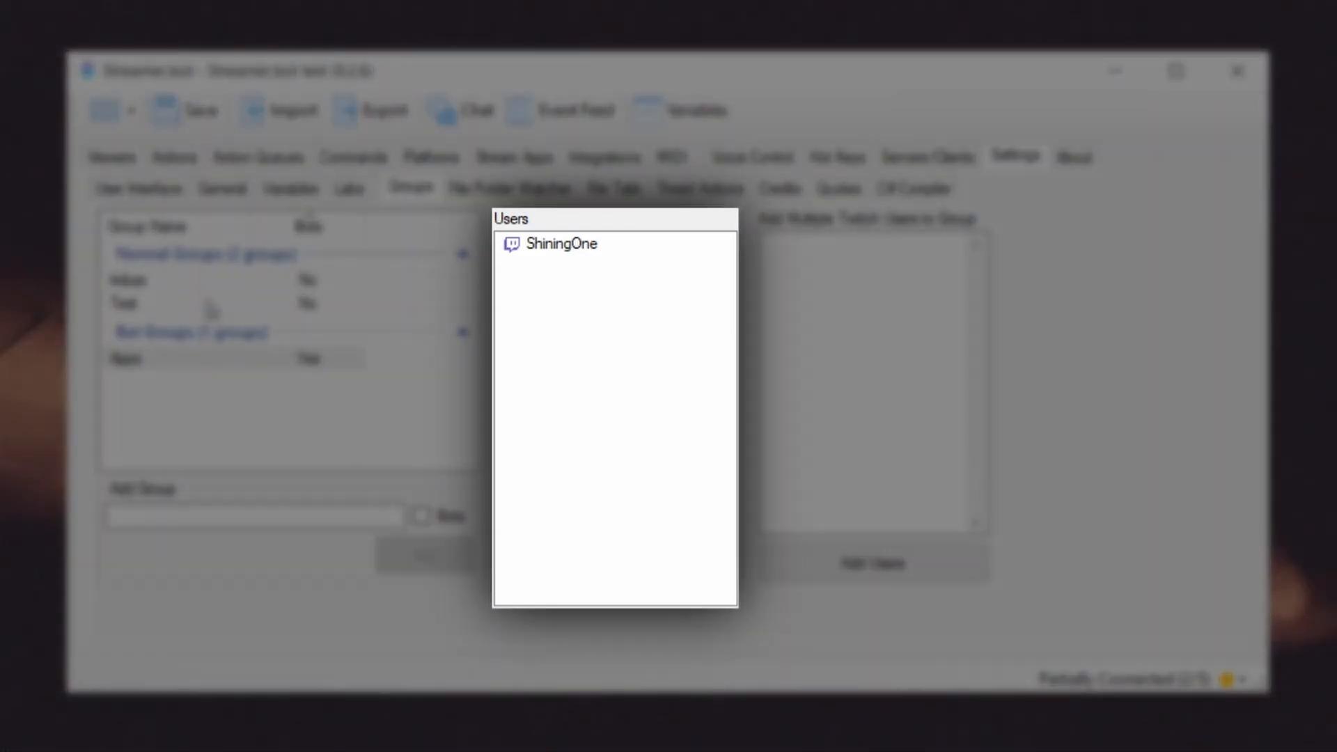
Step: Start adding a user to the Imbas group from its user list and search for "shi"
left_click(228, 282)
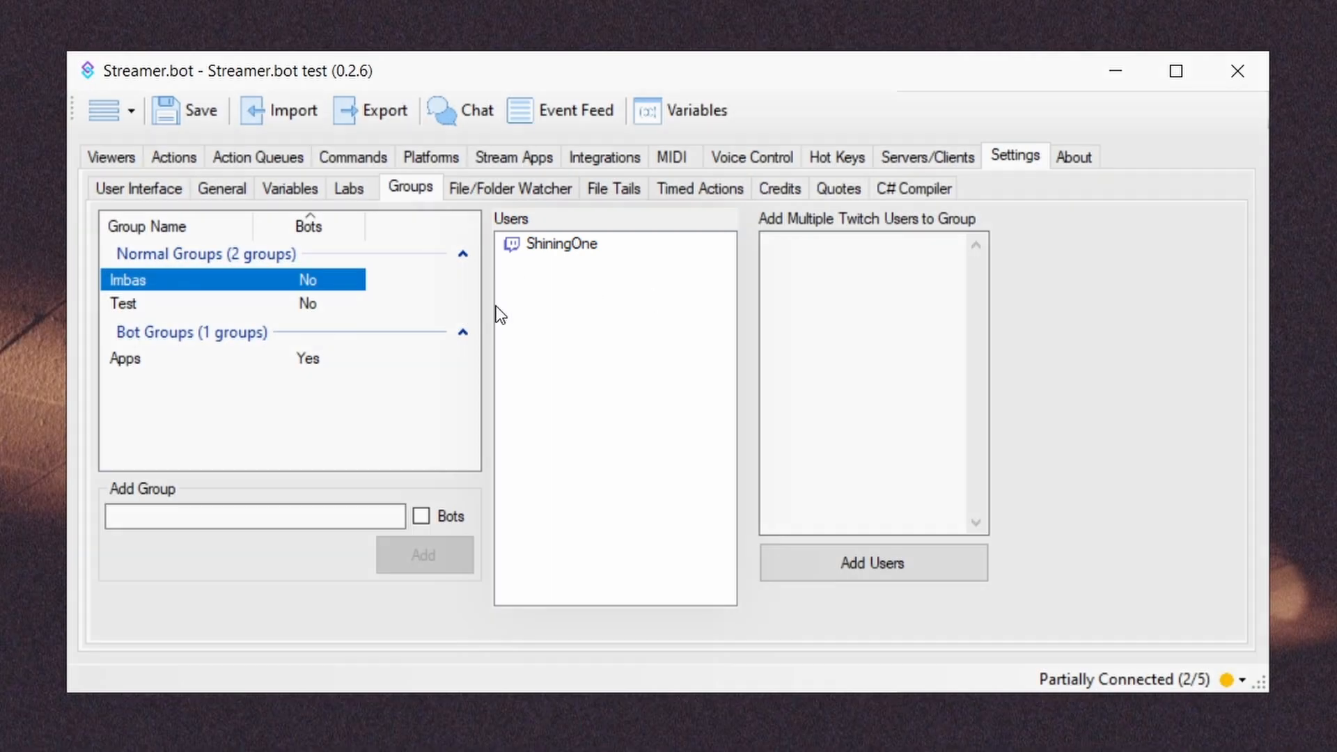
left_click(436, 425)
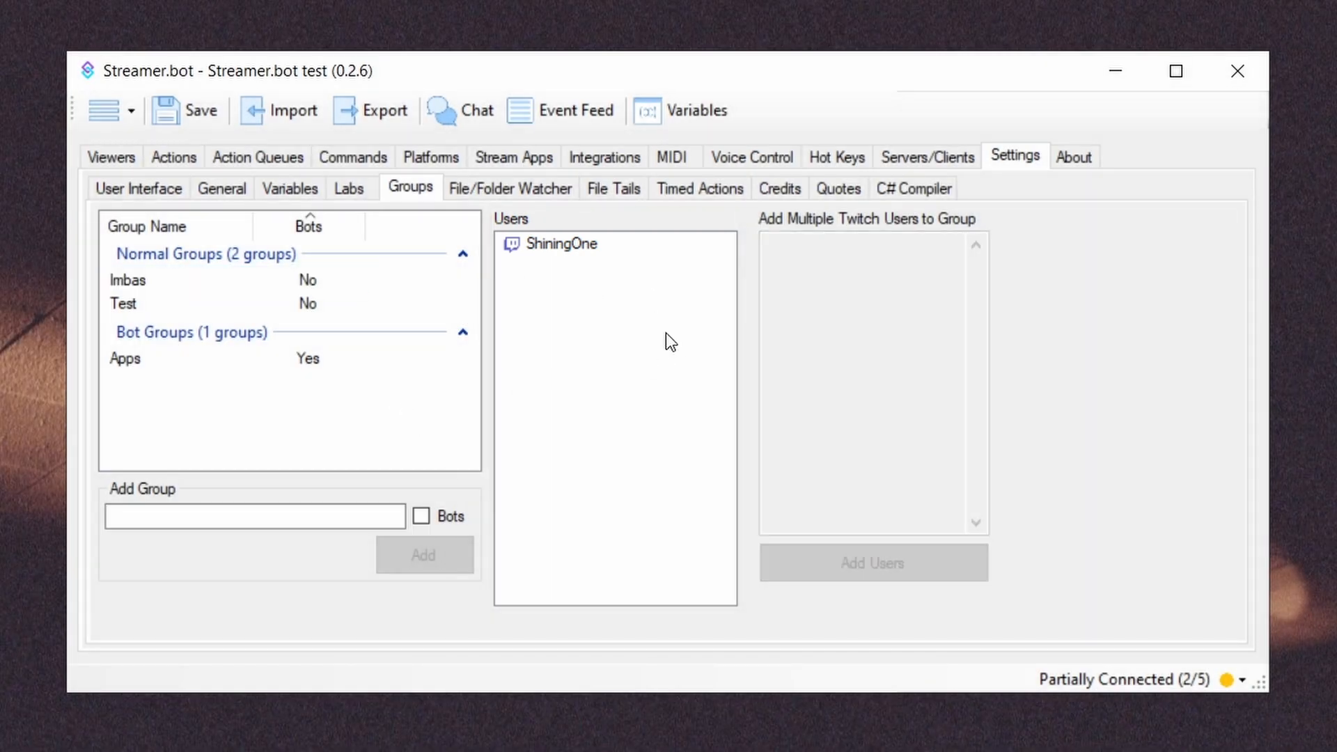
left_click(442, 289)
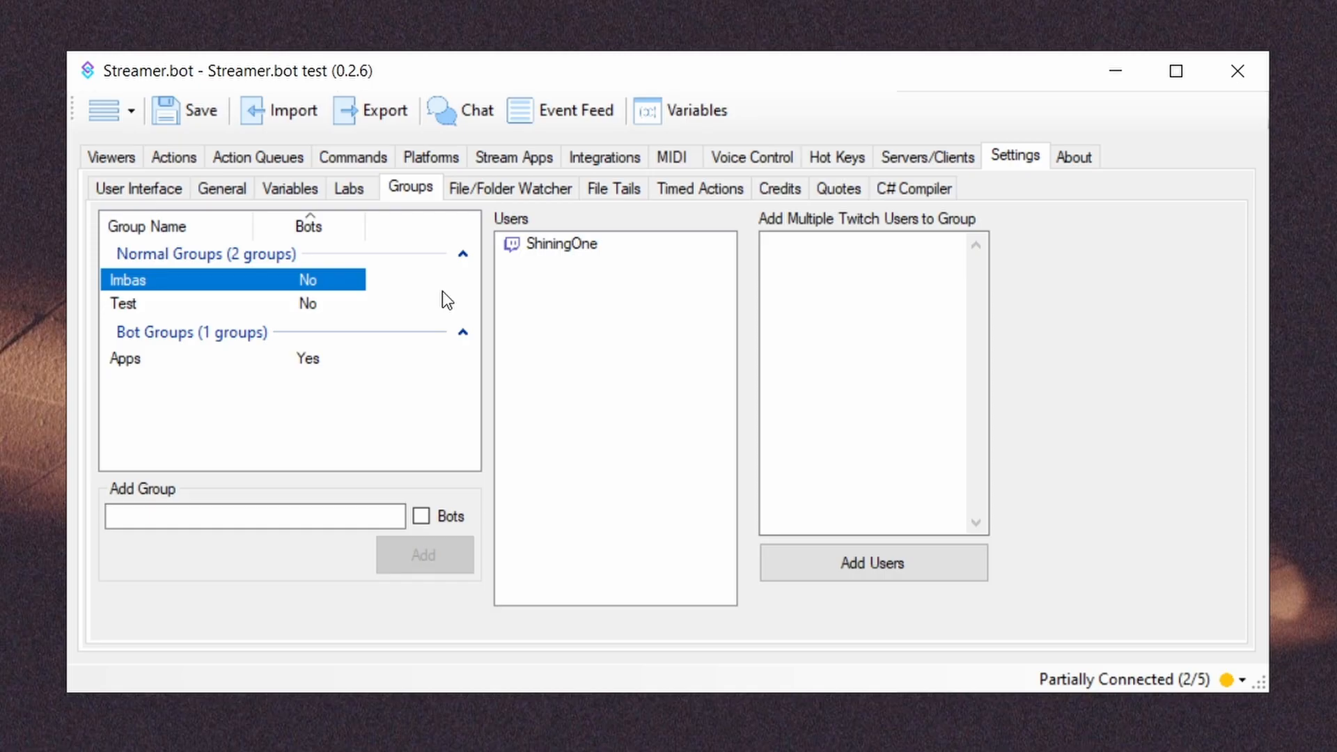
right_click(638, 319)
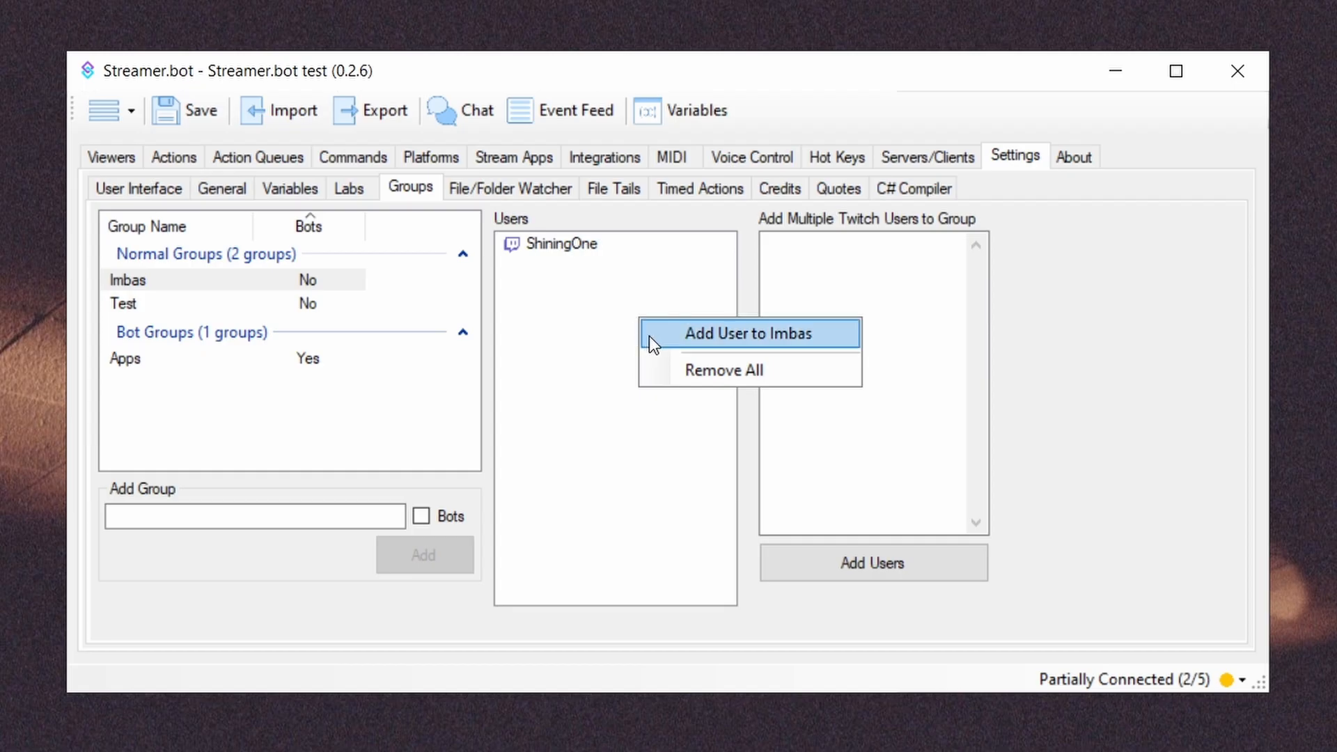
left_click(749, 334)
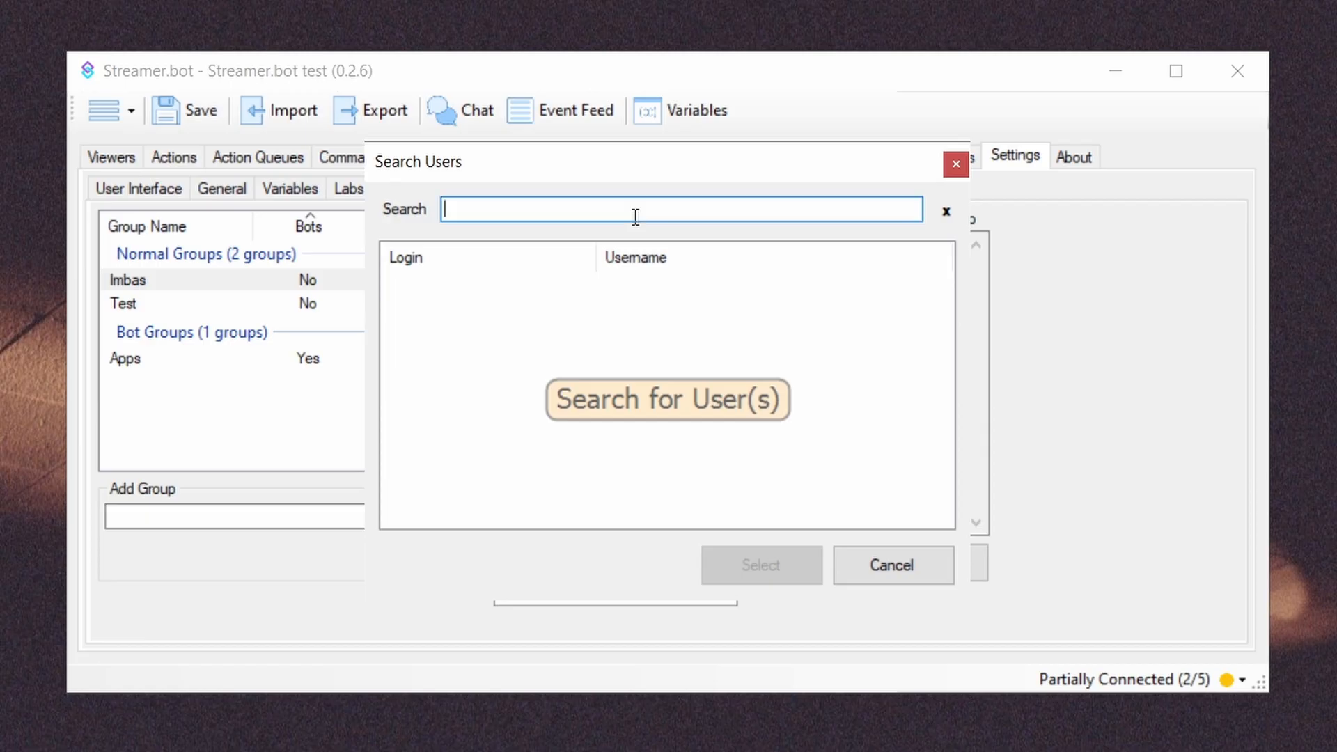
type("shi")
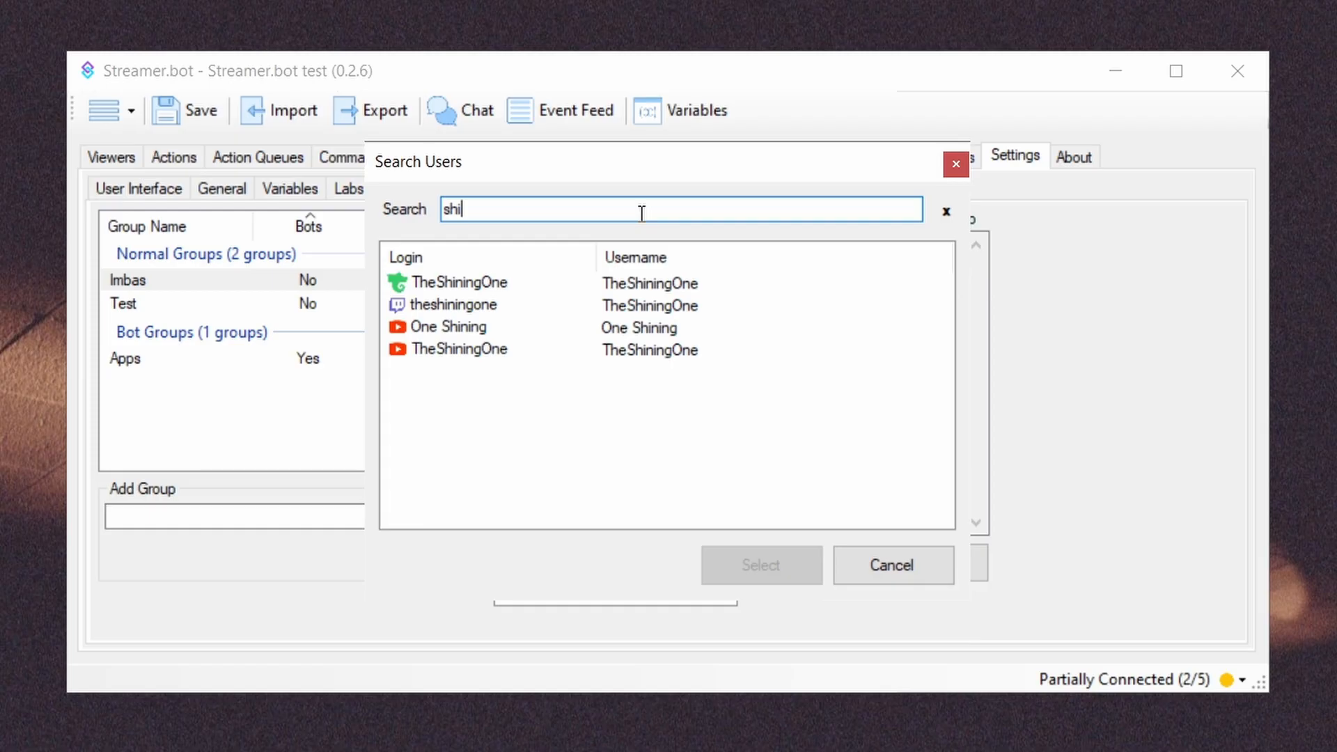
Step: Widen the Login column slightly and add the third listed user, a YouTube account, to the Imbas group
mouse_move(597, 257)
left_mouse_down()
mouse_move(486, 249)
mouse_move(613, 257)
left_mouse_up()
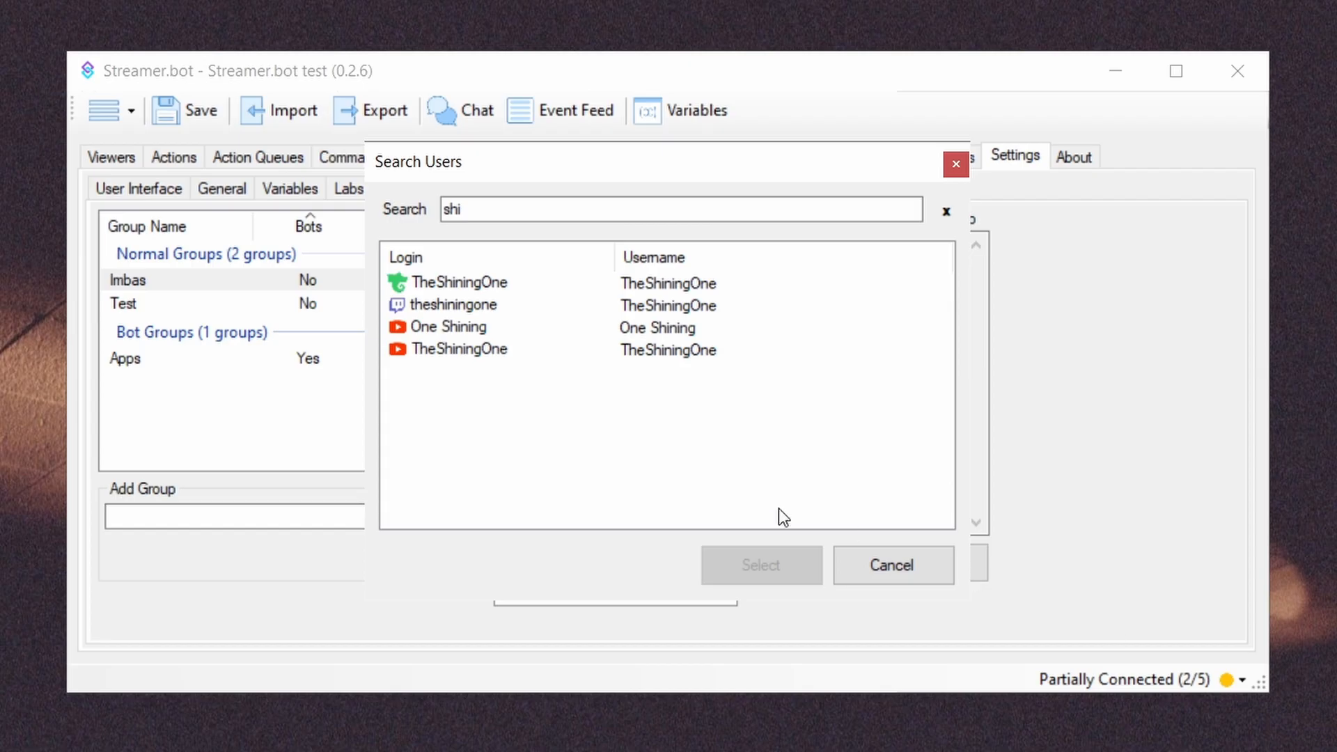
left_click(495, 327)
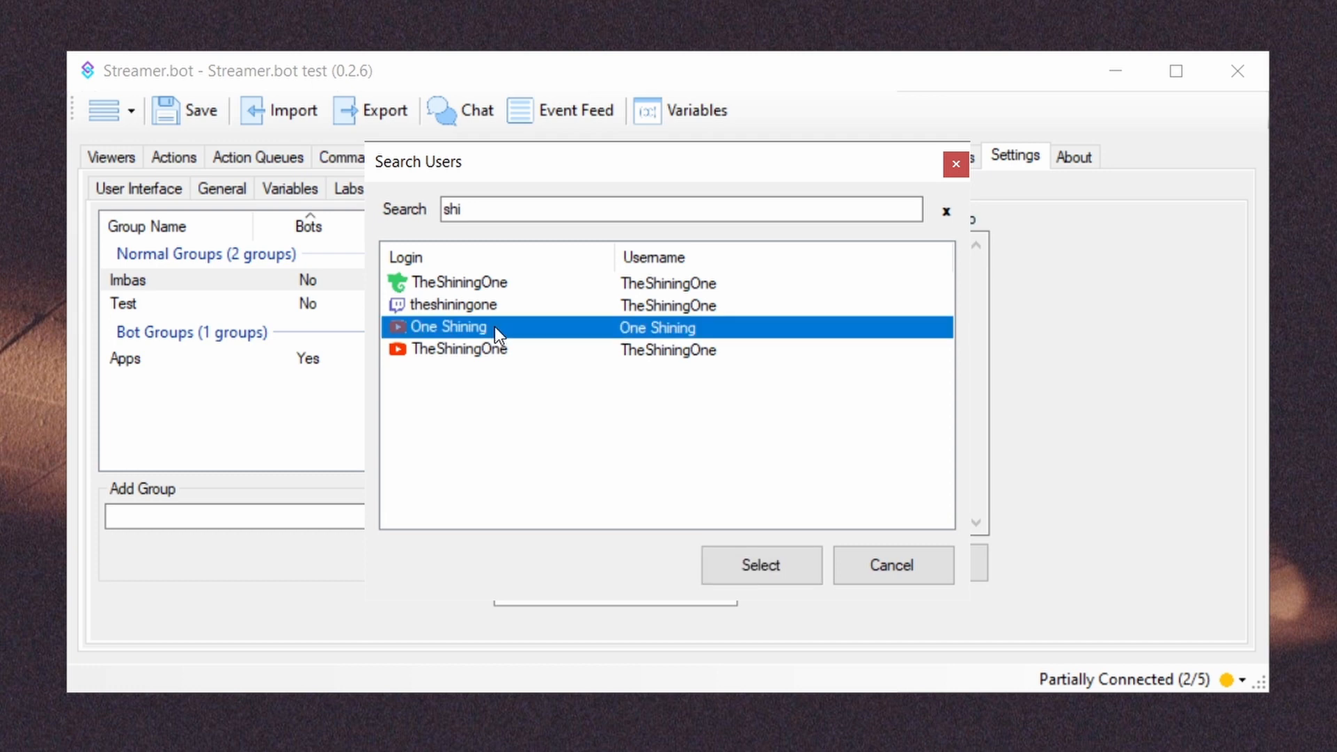
double_click(495, 327)
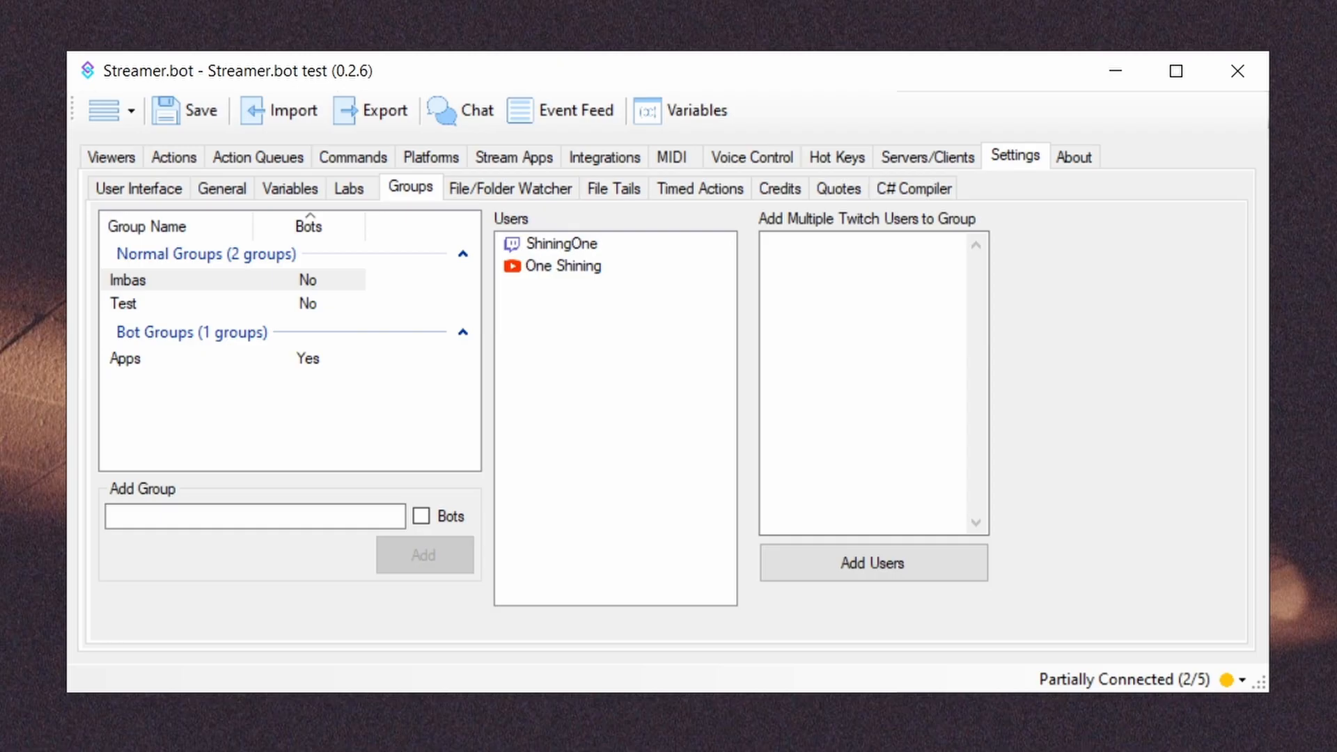
right_click(576, 309)
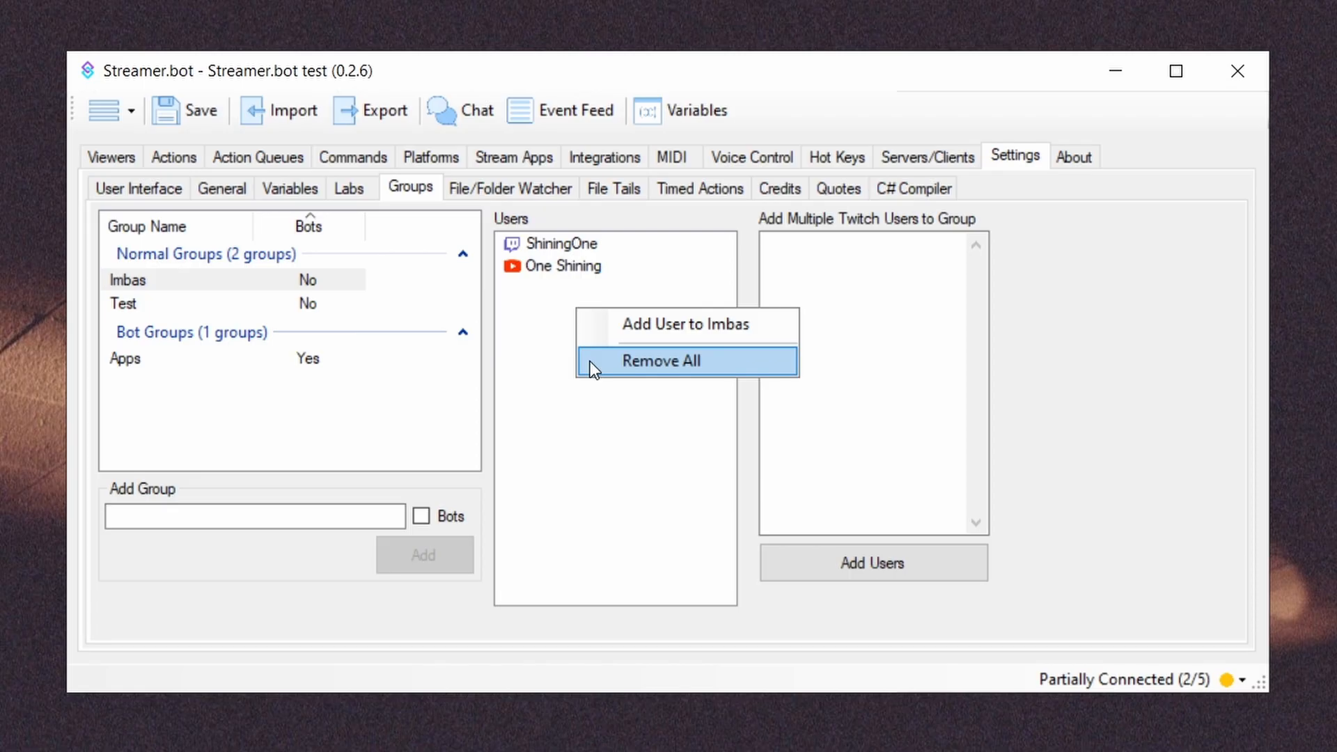
right_click(551, 270)
right_click(551, 270)
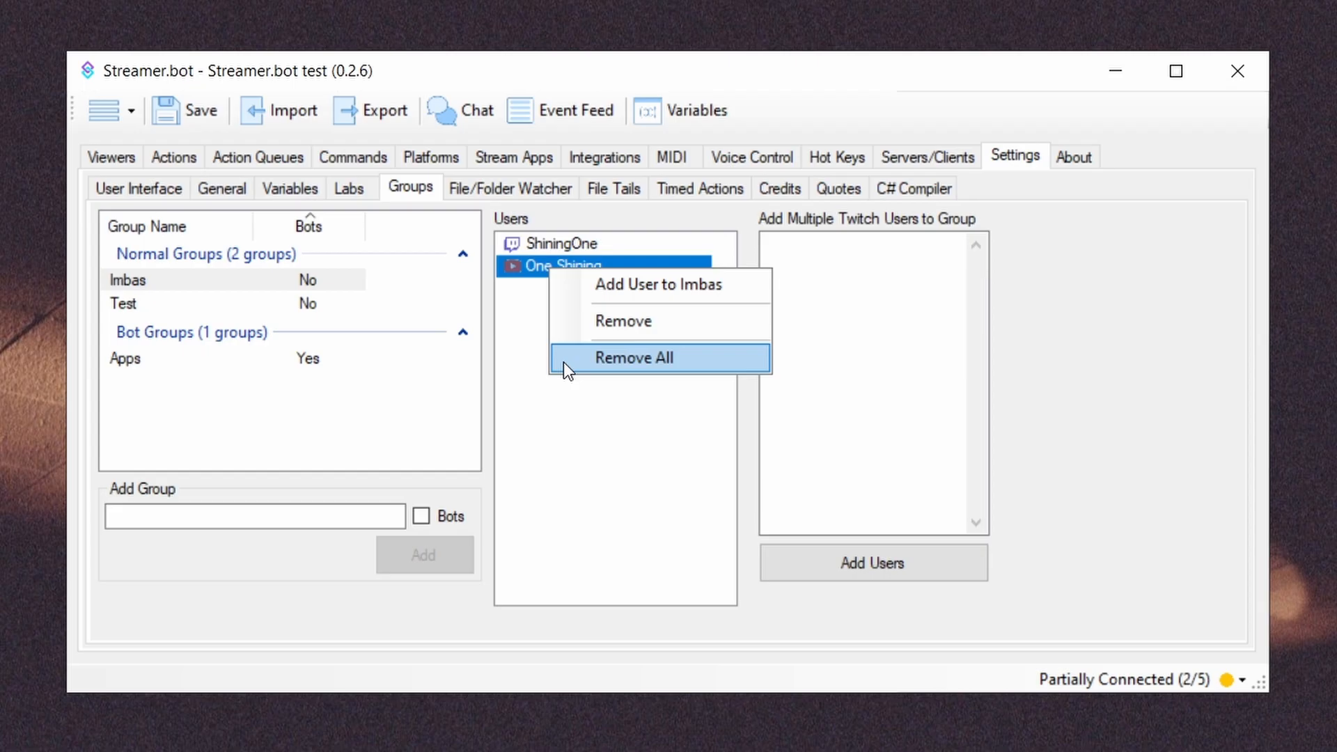
left_click(599, 438)
left_click(898, 288)
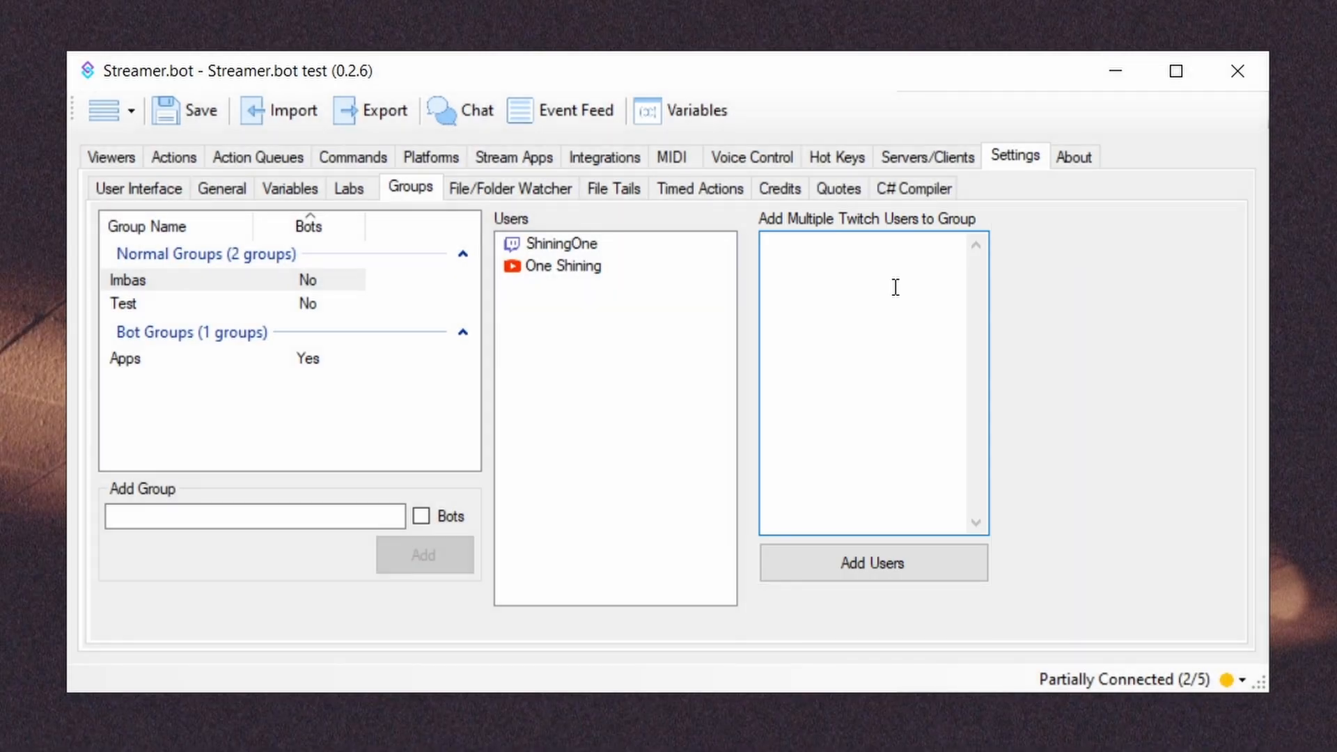
type("765")
key("Return")
type("ad")
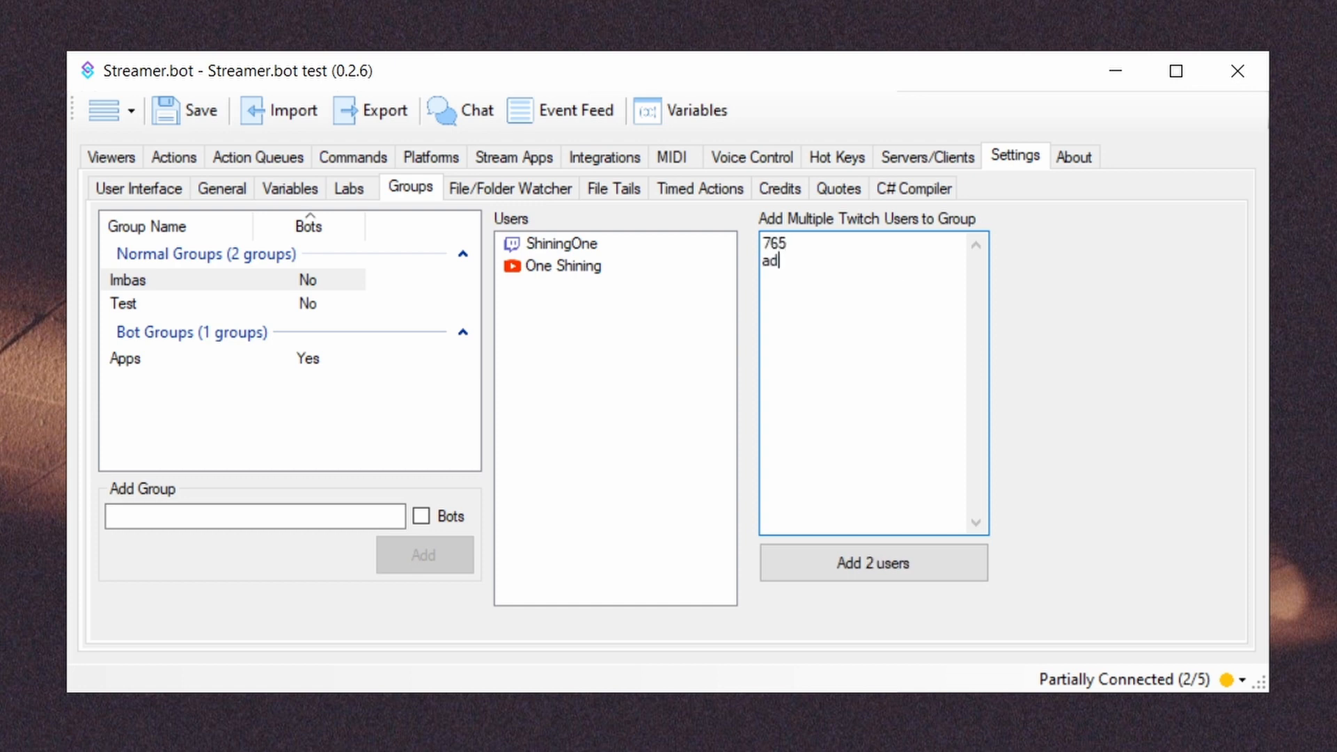
type("etsea")
left_click(897, 566)
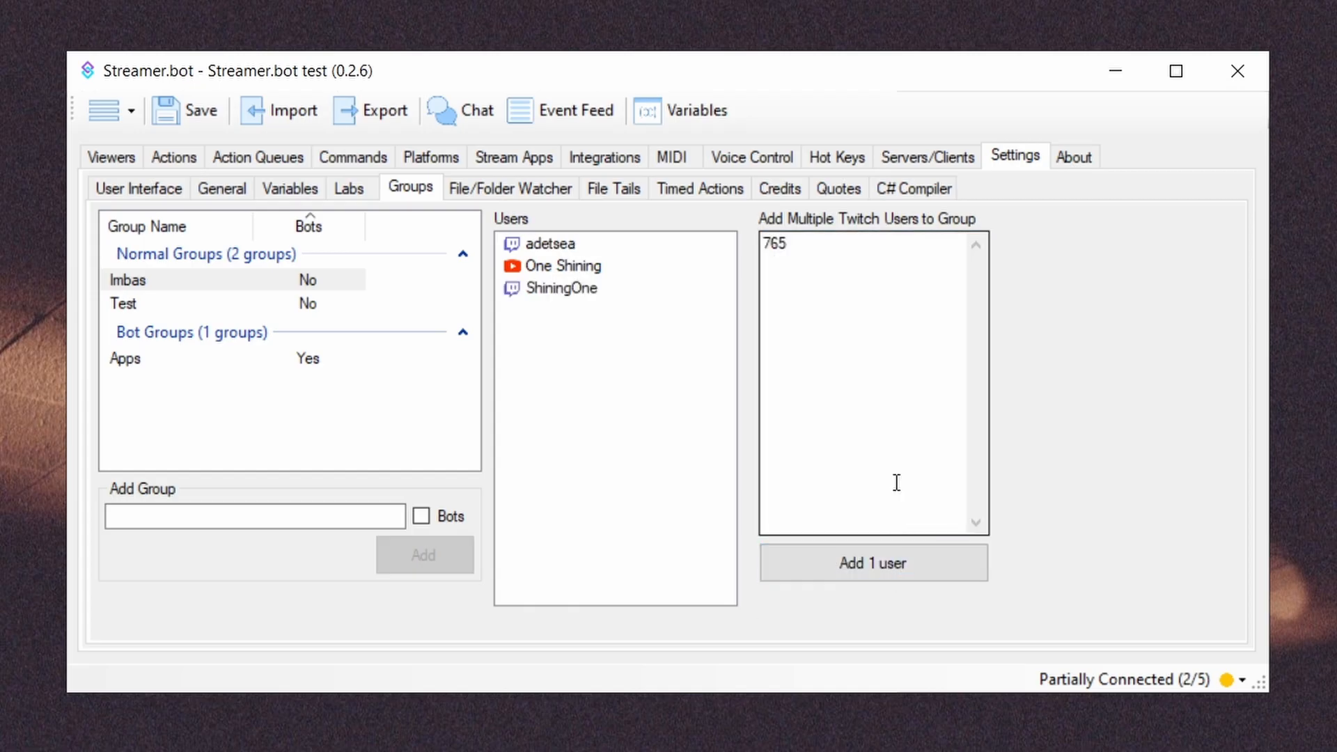
left_click(891, 321)
type("rs")
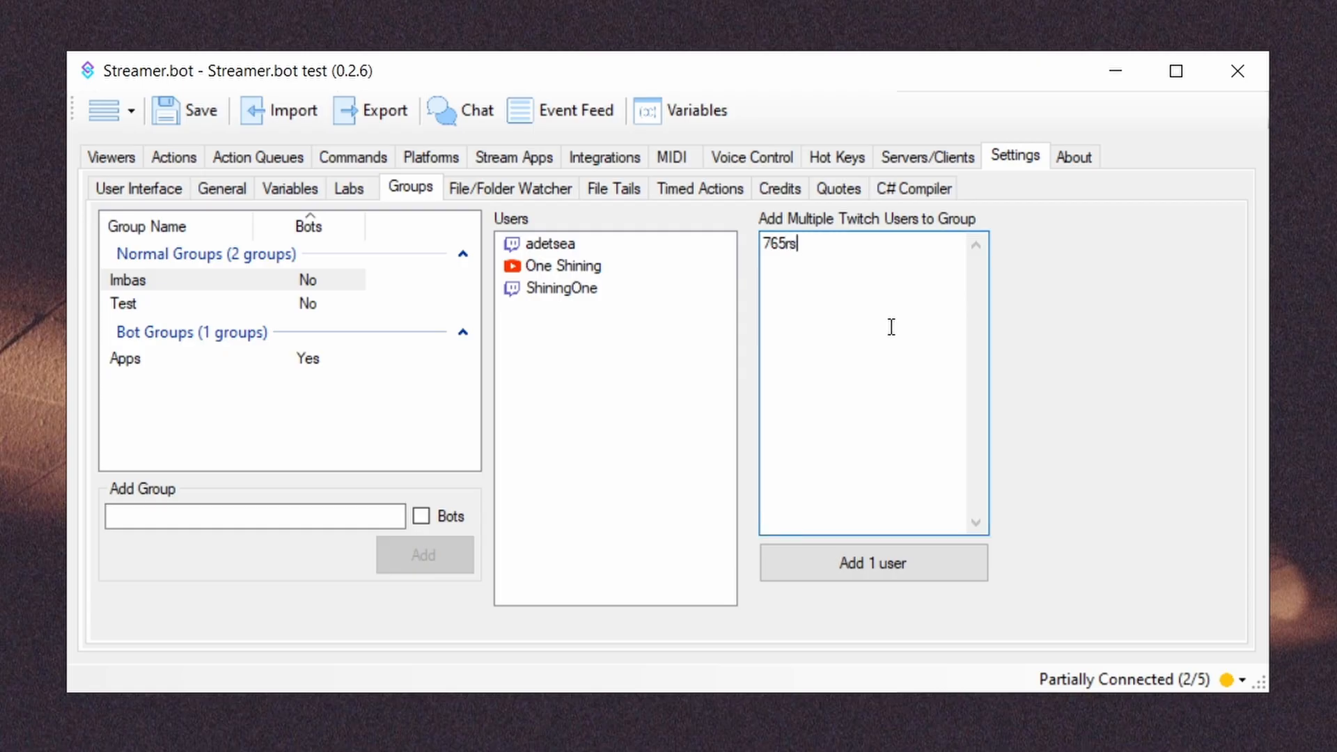
left_click(951, 558)
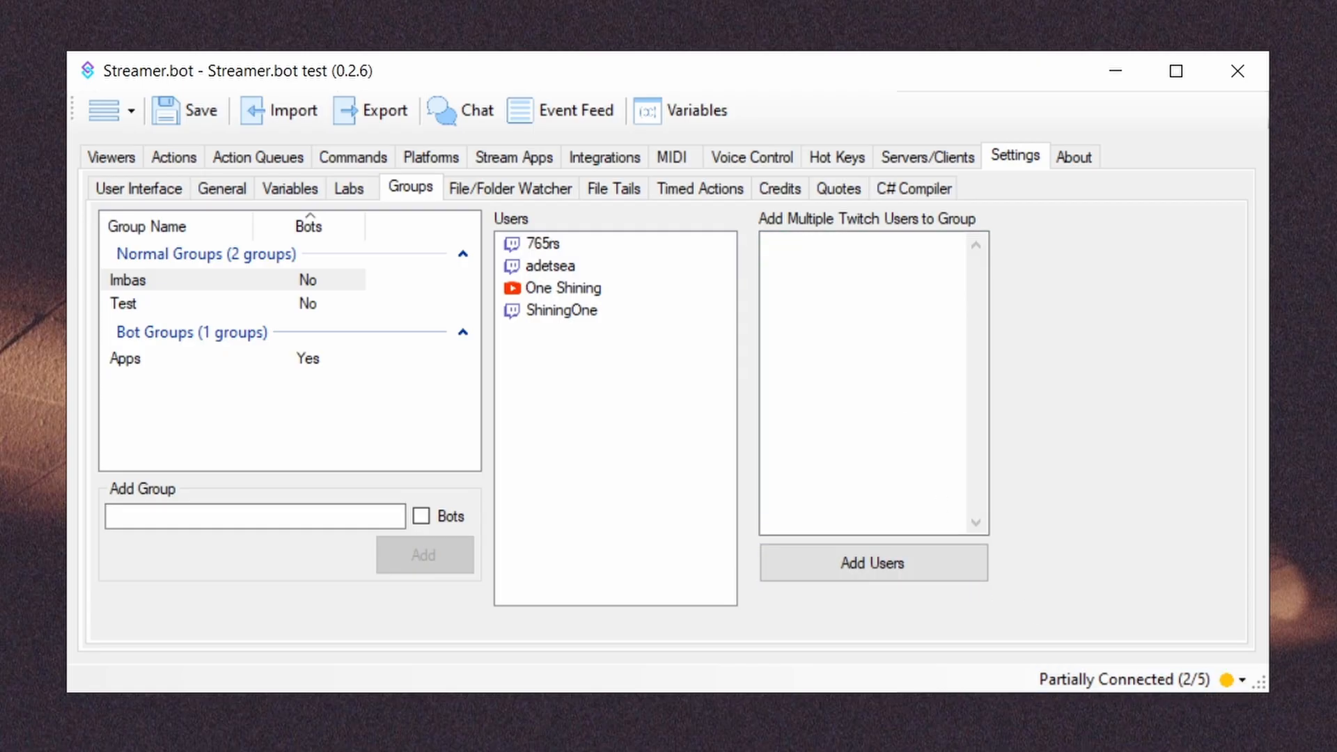